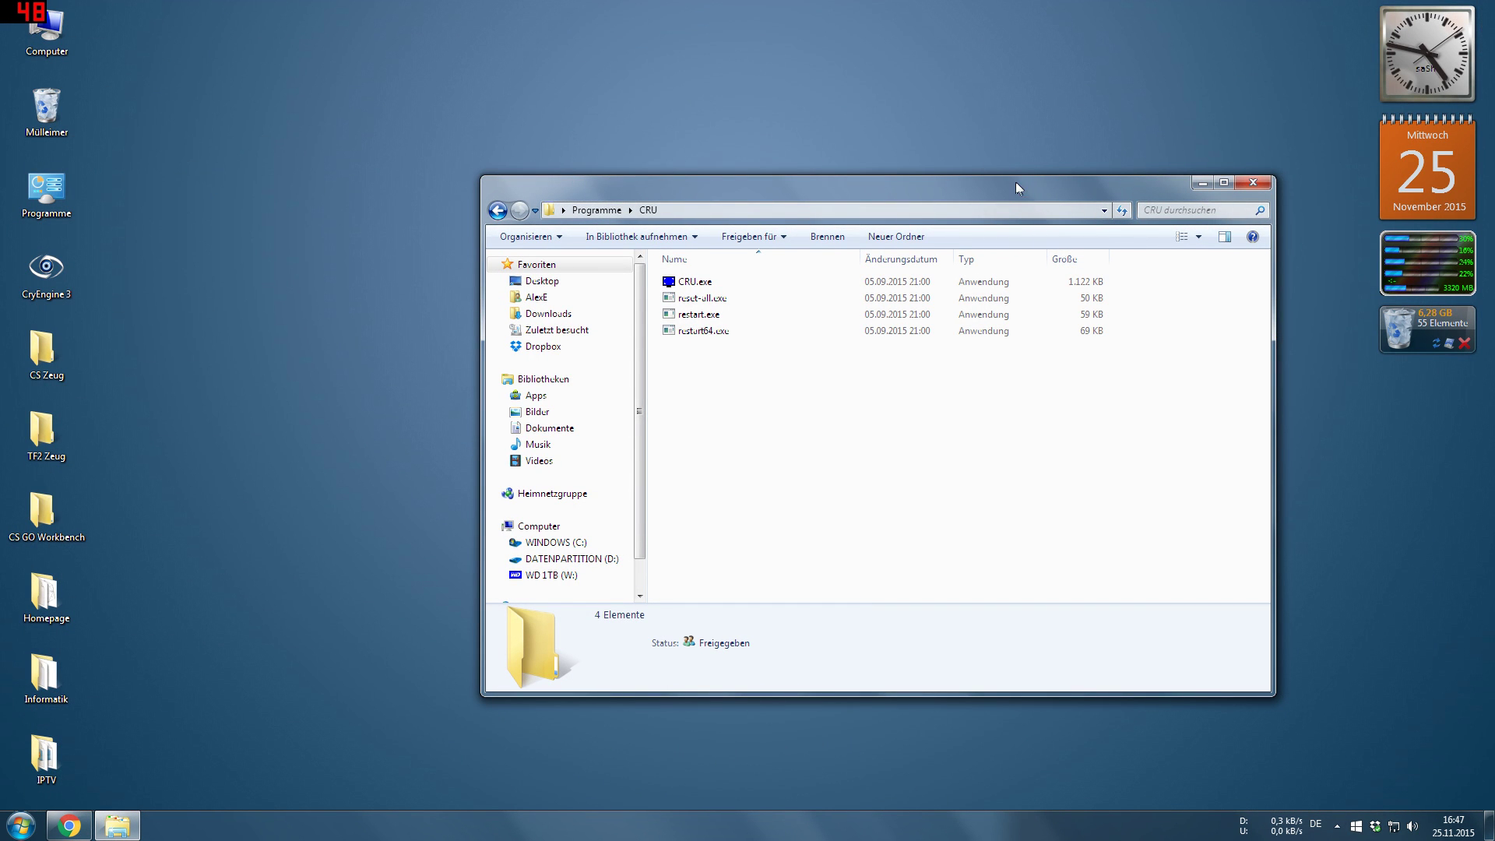
# Close the CRU folder, then open Radeon Settings' Anzeige page and its Zusätzliche Einstellungen.
pyautogui.hotkey('alt', 'F4')
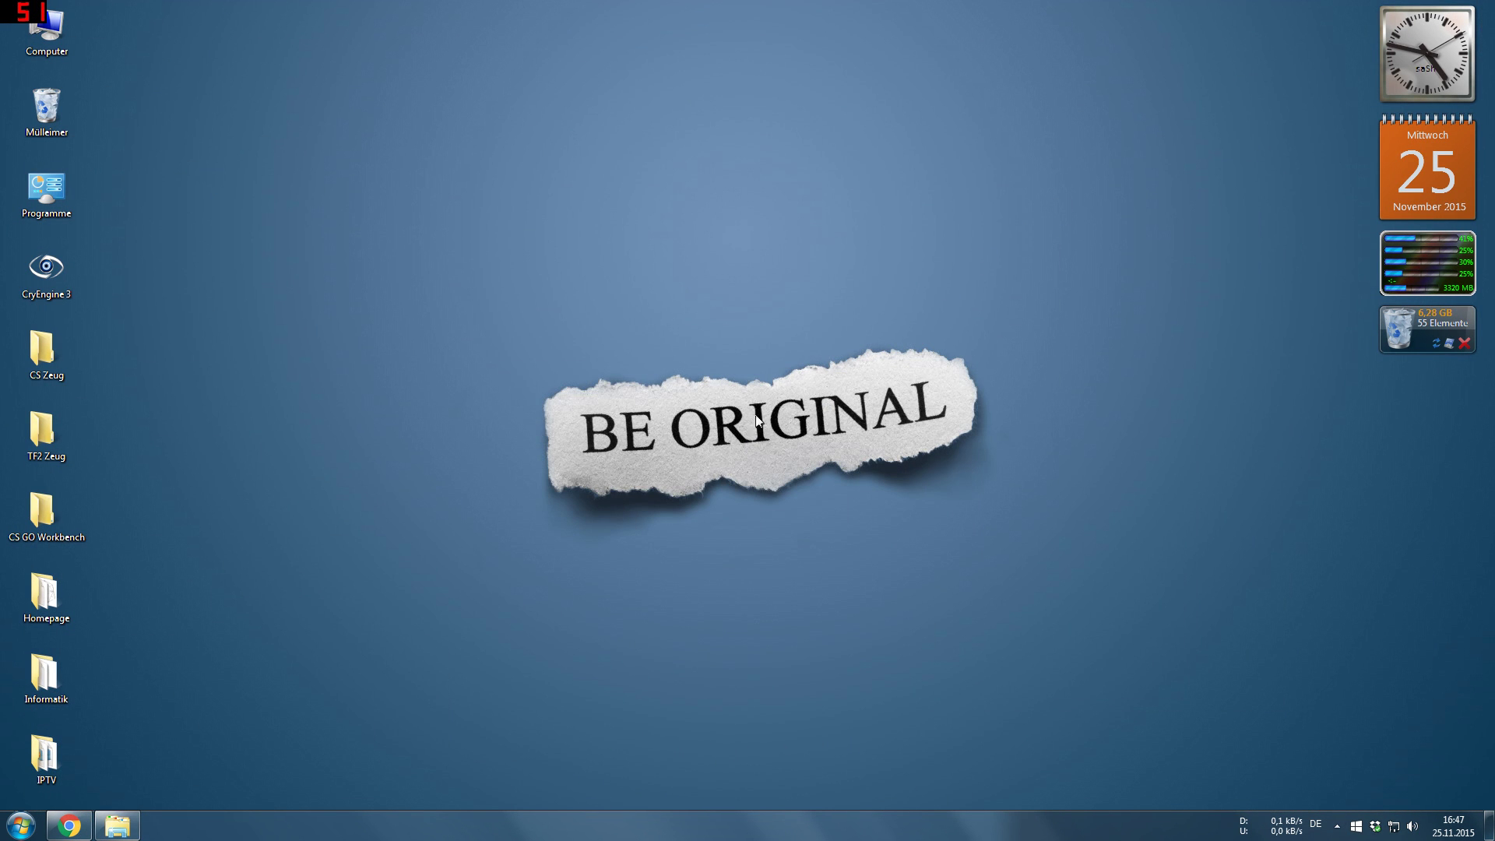
pyautogui.rightClick(635, 440)
pyautogui.click(652, 449)
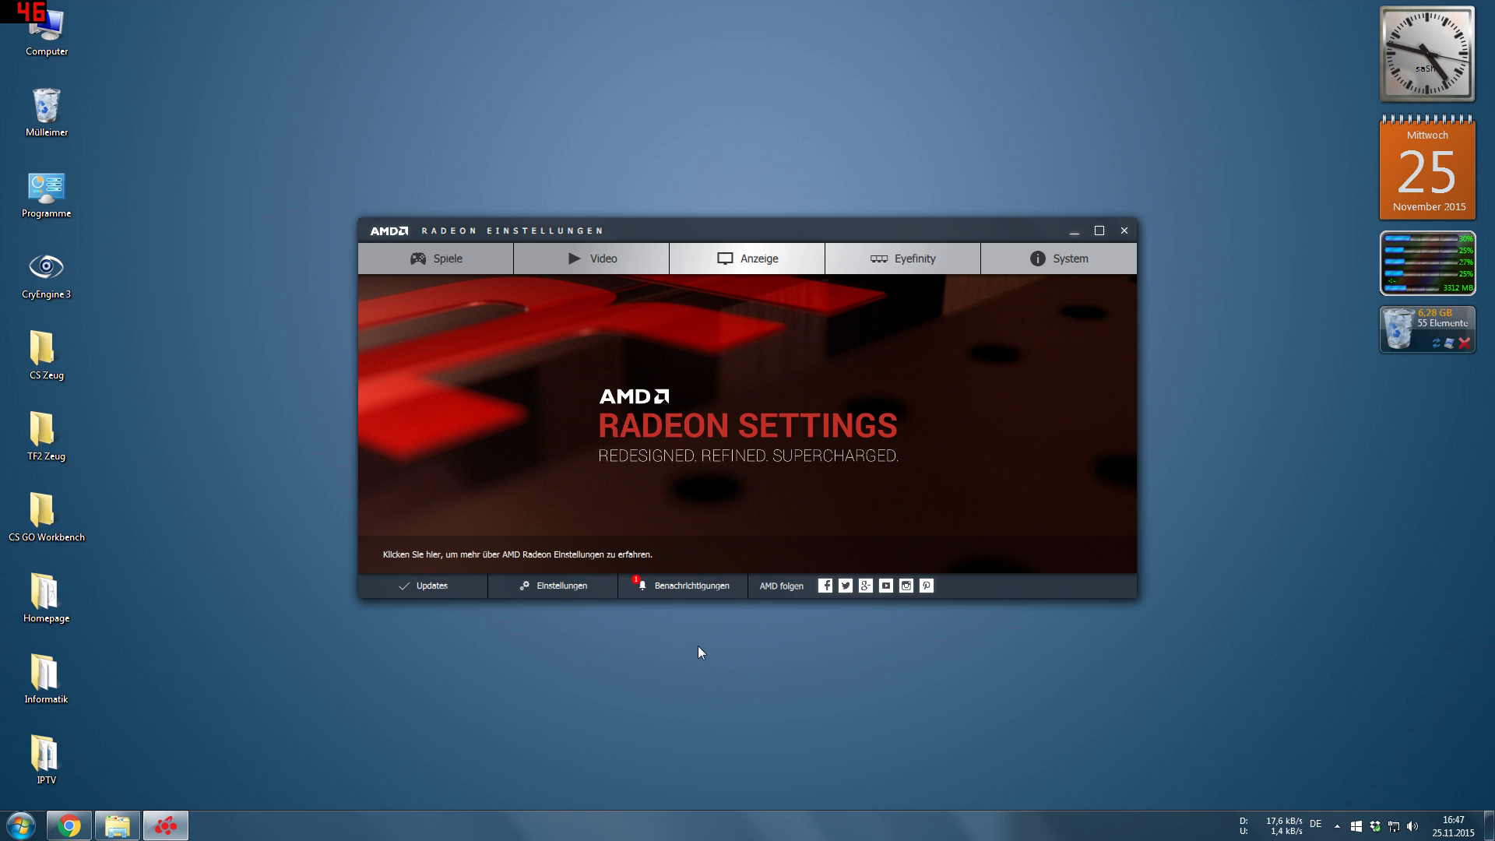
pyautogui.click(748, 263)
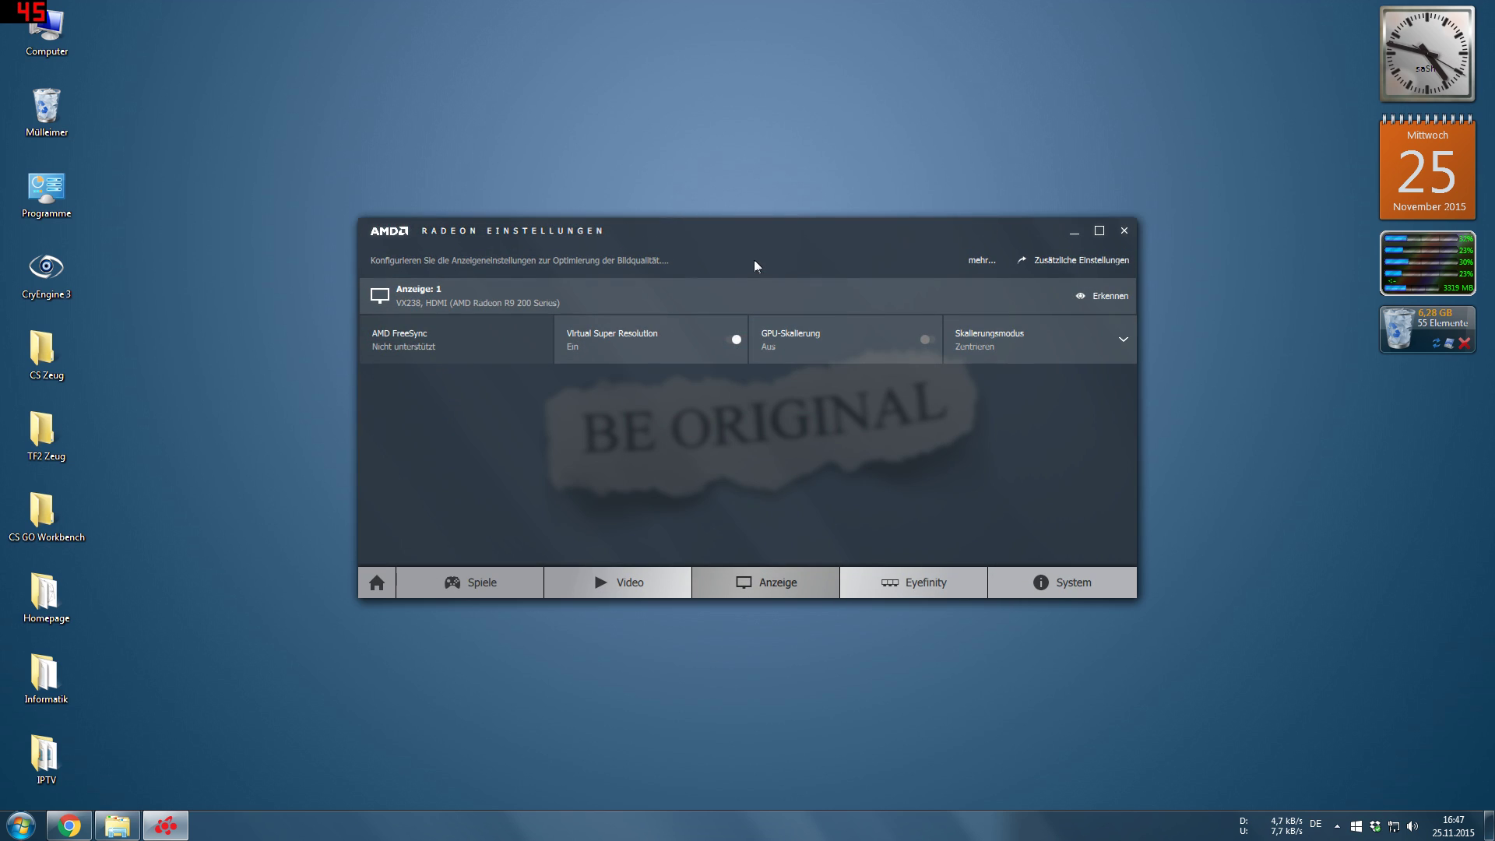
pyautogui.click(1075, 232)
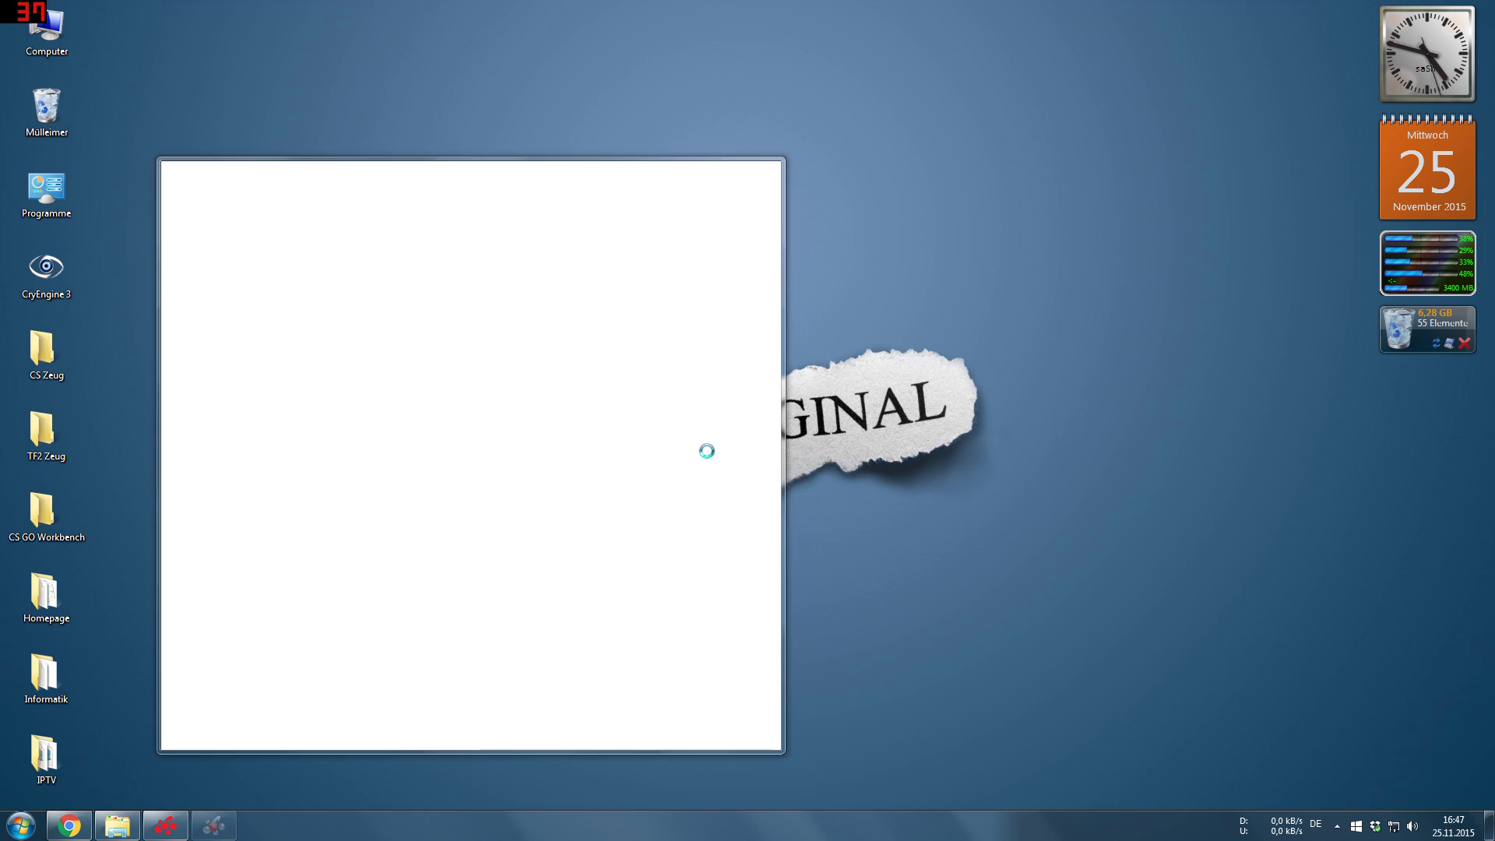
# Delete the 1920 x 1080 @ 67Hz entry from Benutzerdefinierte Auflösungen, leaving the list empty.
pyautogui.moveTo(594, 170); pyautogui.dragTo(783, 109)
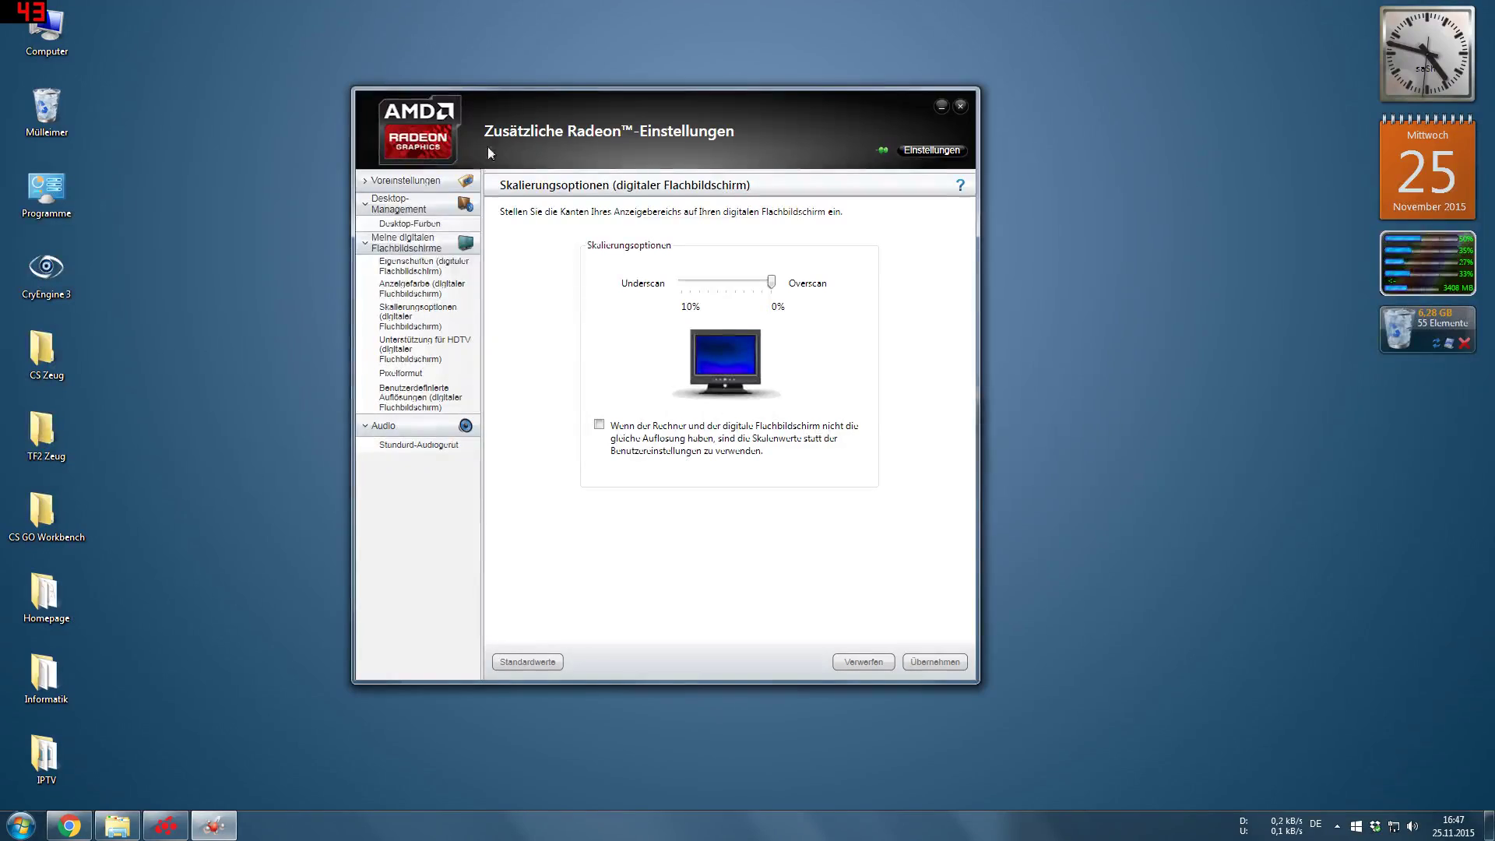
pyautogui.click(424, 405)
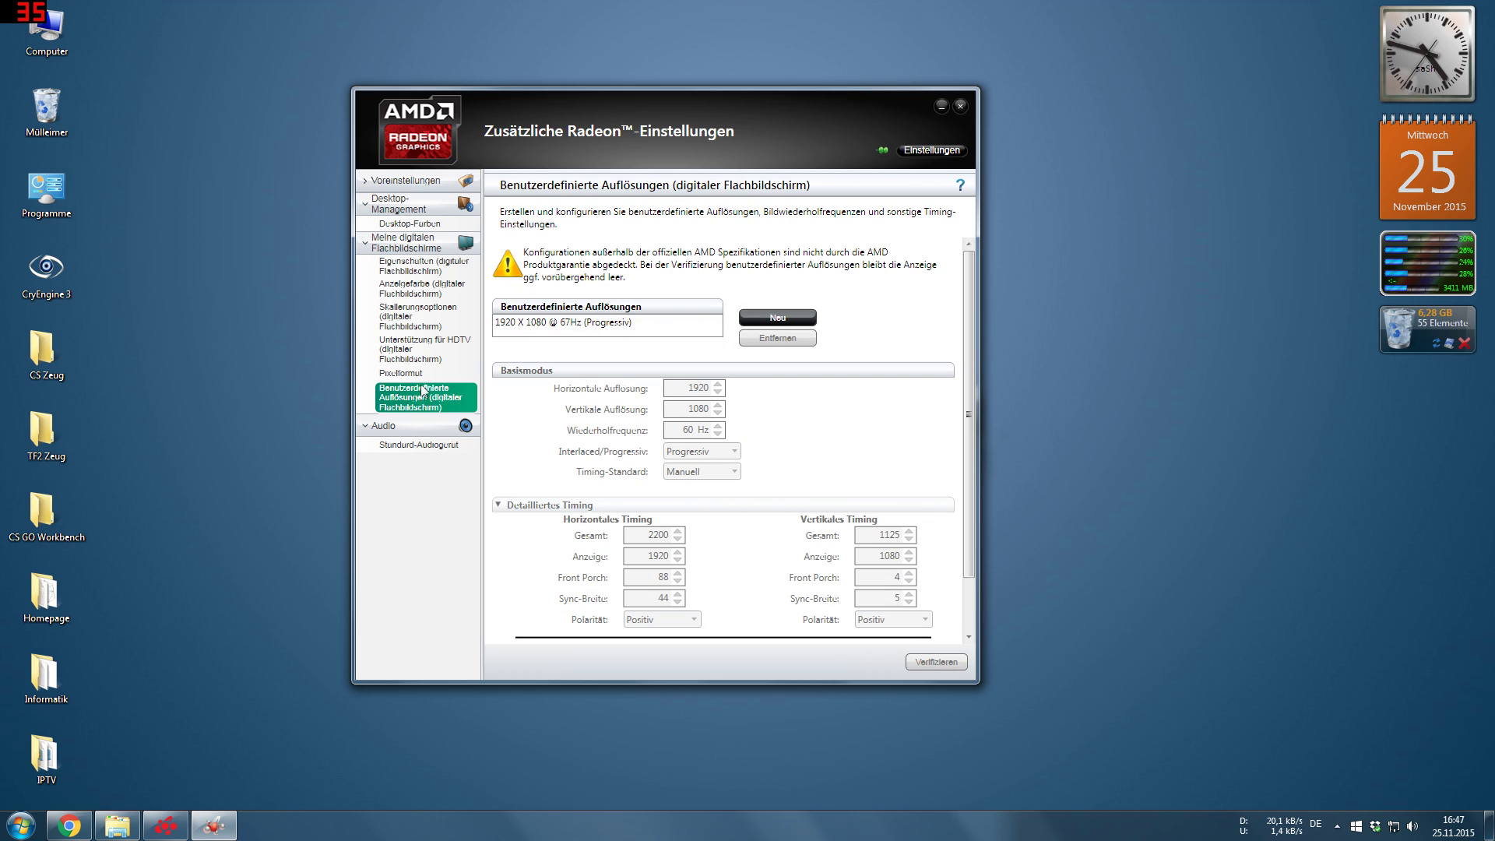
pyautogui.click(569, 323)
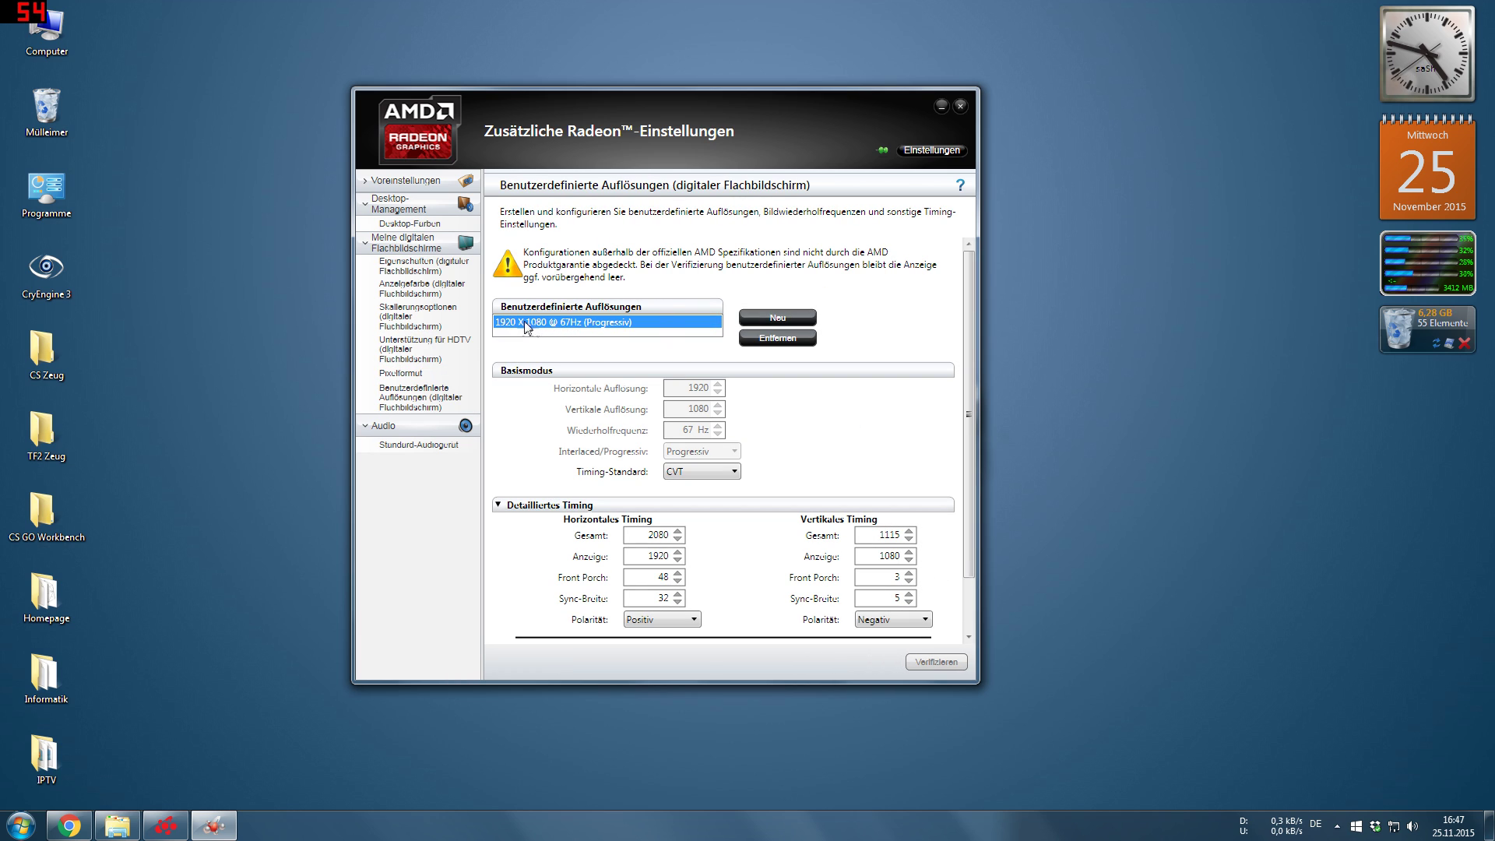
pyautogui.click(778, 338)
pyautogui.click(793, 421)
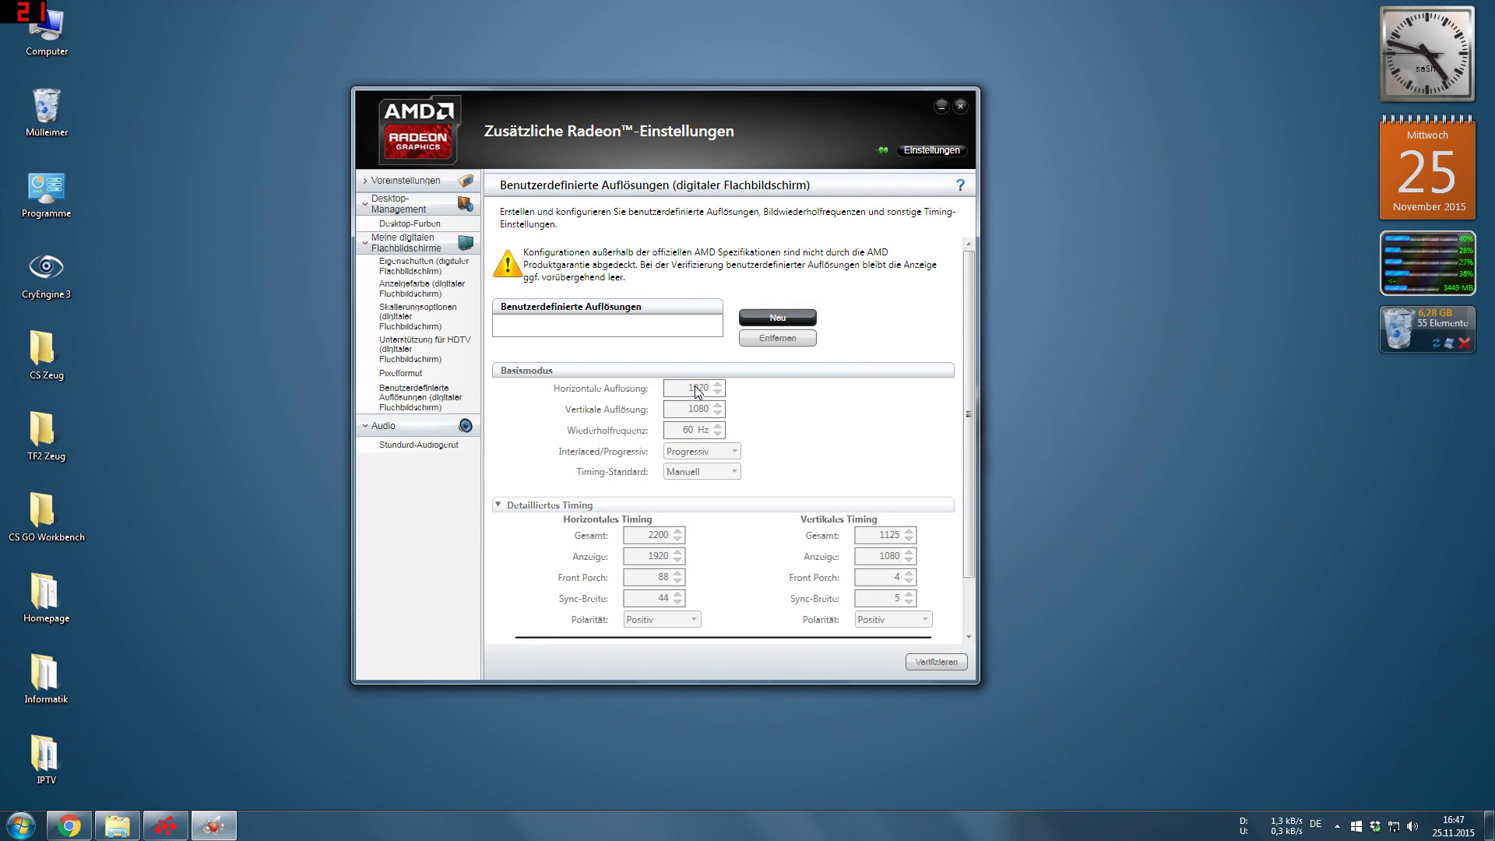
# Create a new custom resolution with horizontal 2560 and vertical 1440.
pyautogui.click(773, 319)
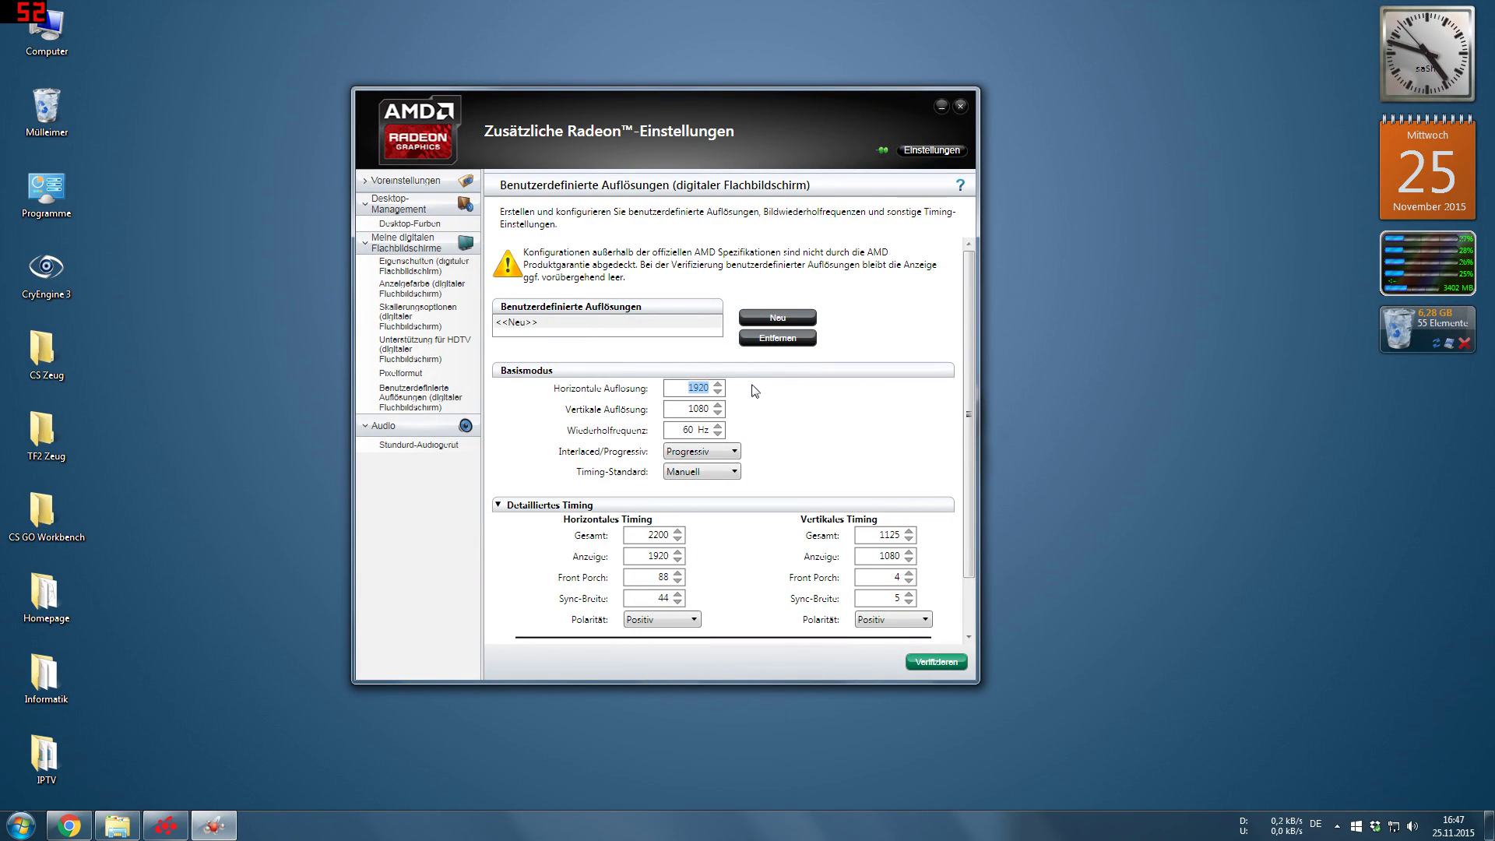
pyautogui.doubleClick(688, 387)
pyautogui.write('2562')
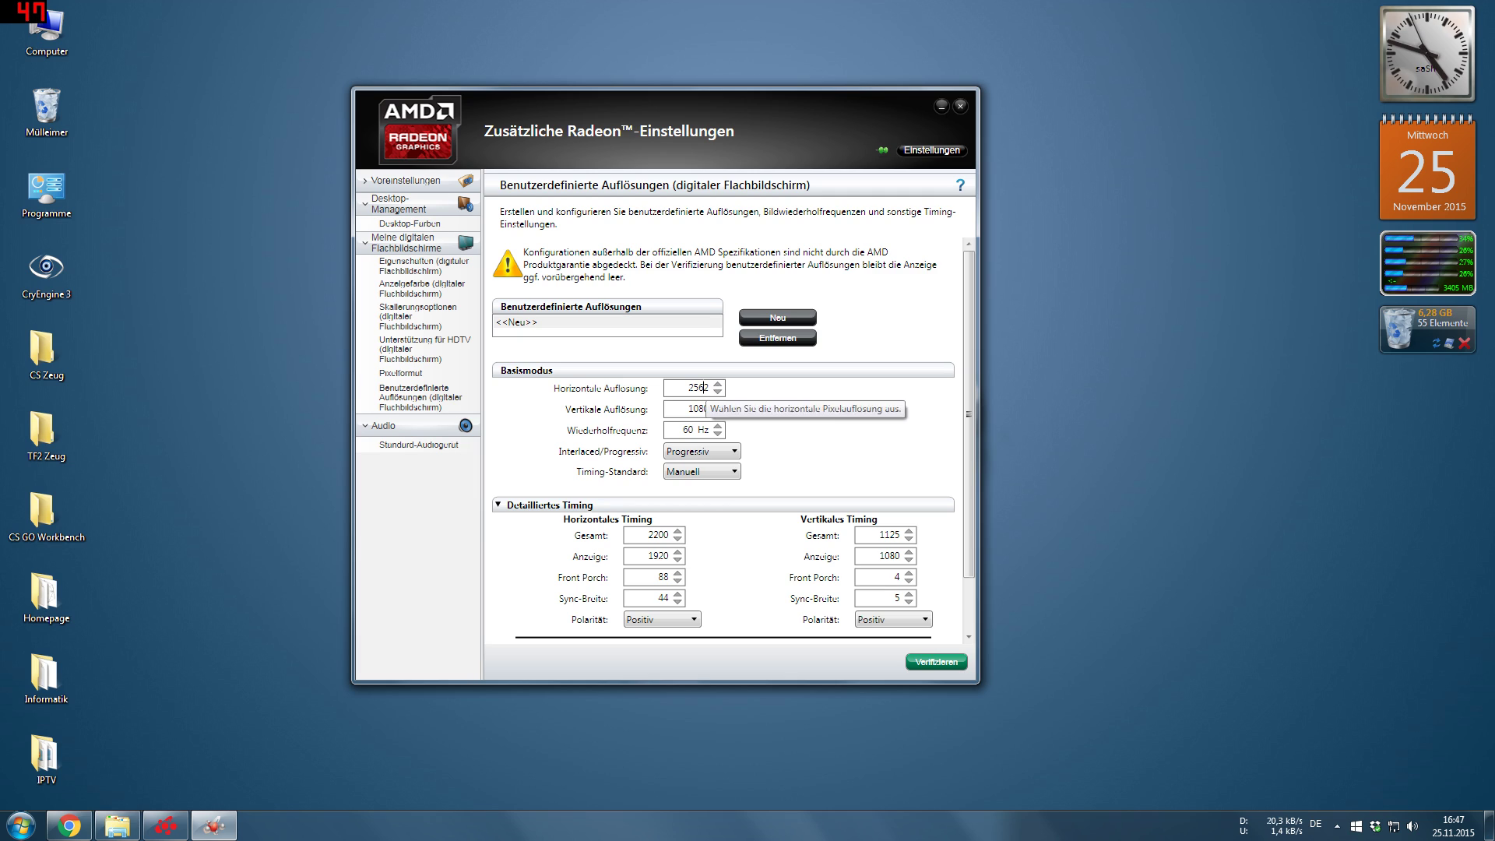
pyautogui.press('BackSpace')
pyautogui.write('0')
pyautogui.press('Tab')
pyautogui.write('1440')
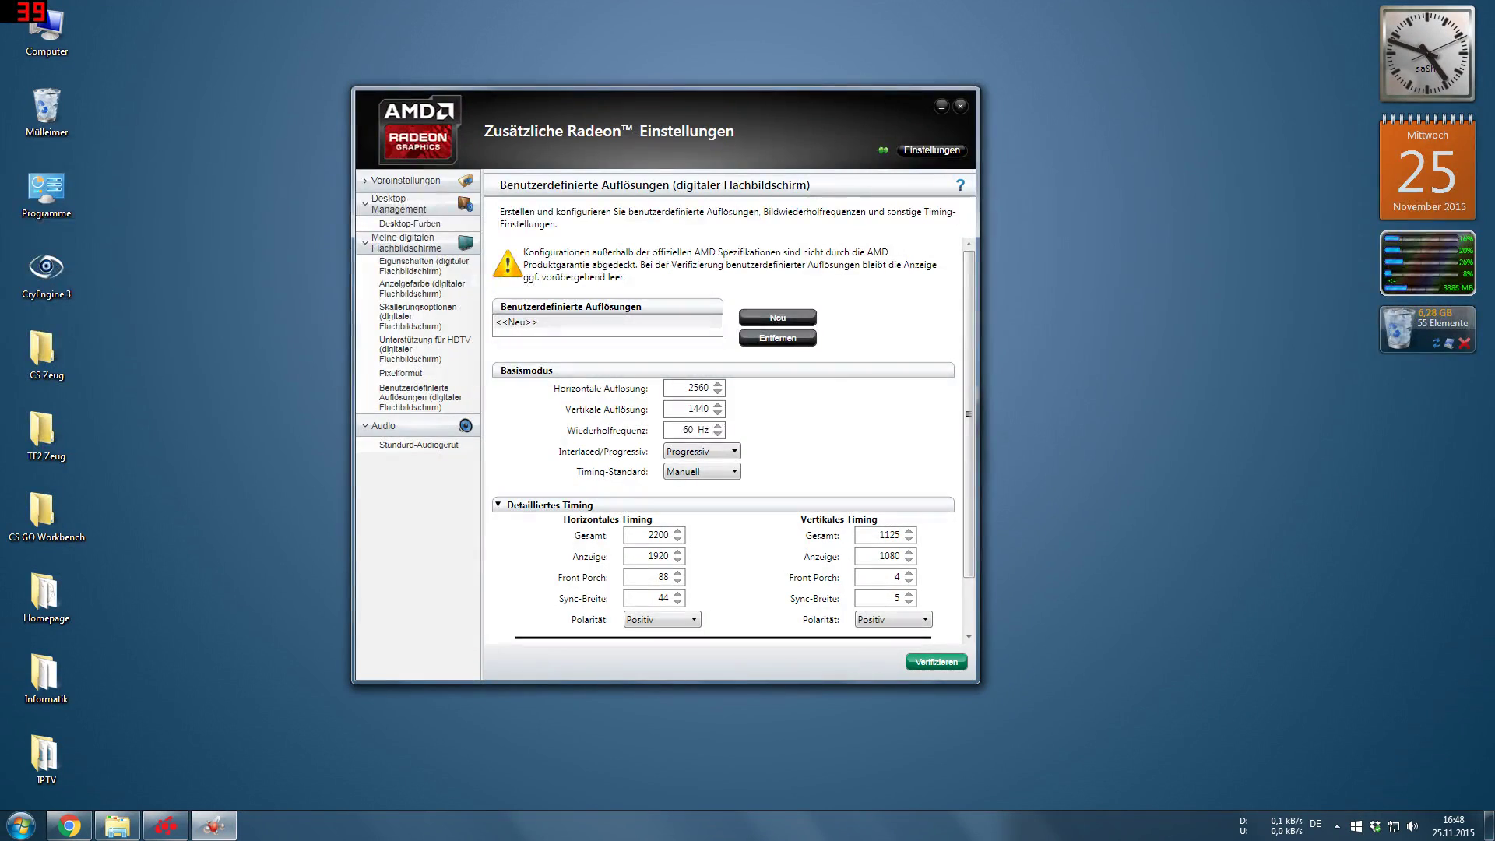
pyautogui.doubleClick(689, 408)
pyautogui.click(765, 422)
pyautogui.press('Tab')
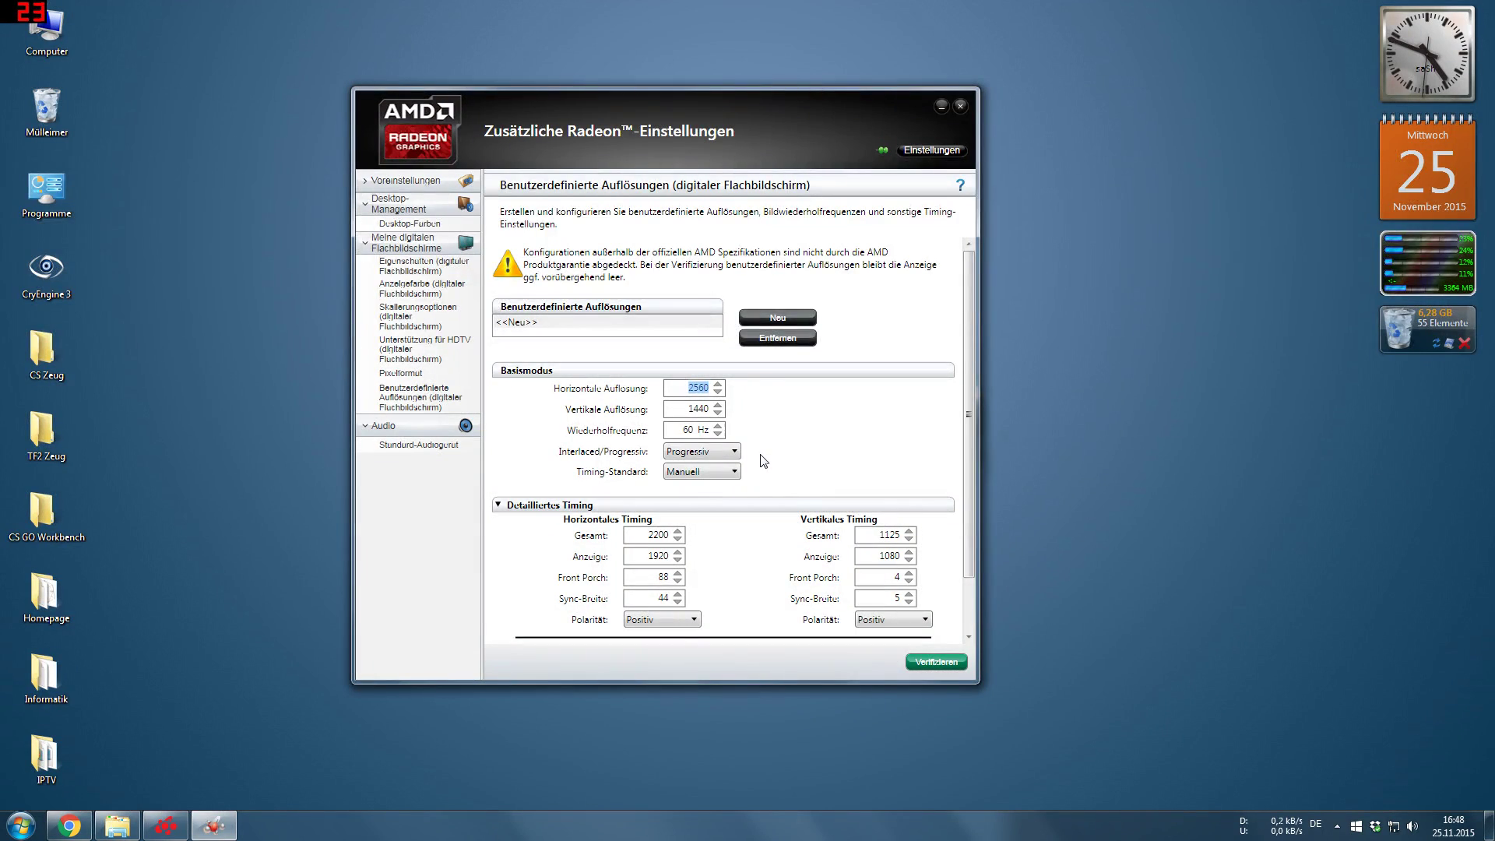
# Change the new custom resolution's fields to 1920 x 1080.
pyautogui.write('198')
pyautogui.write('2')
pyautogui.press('Tab')
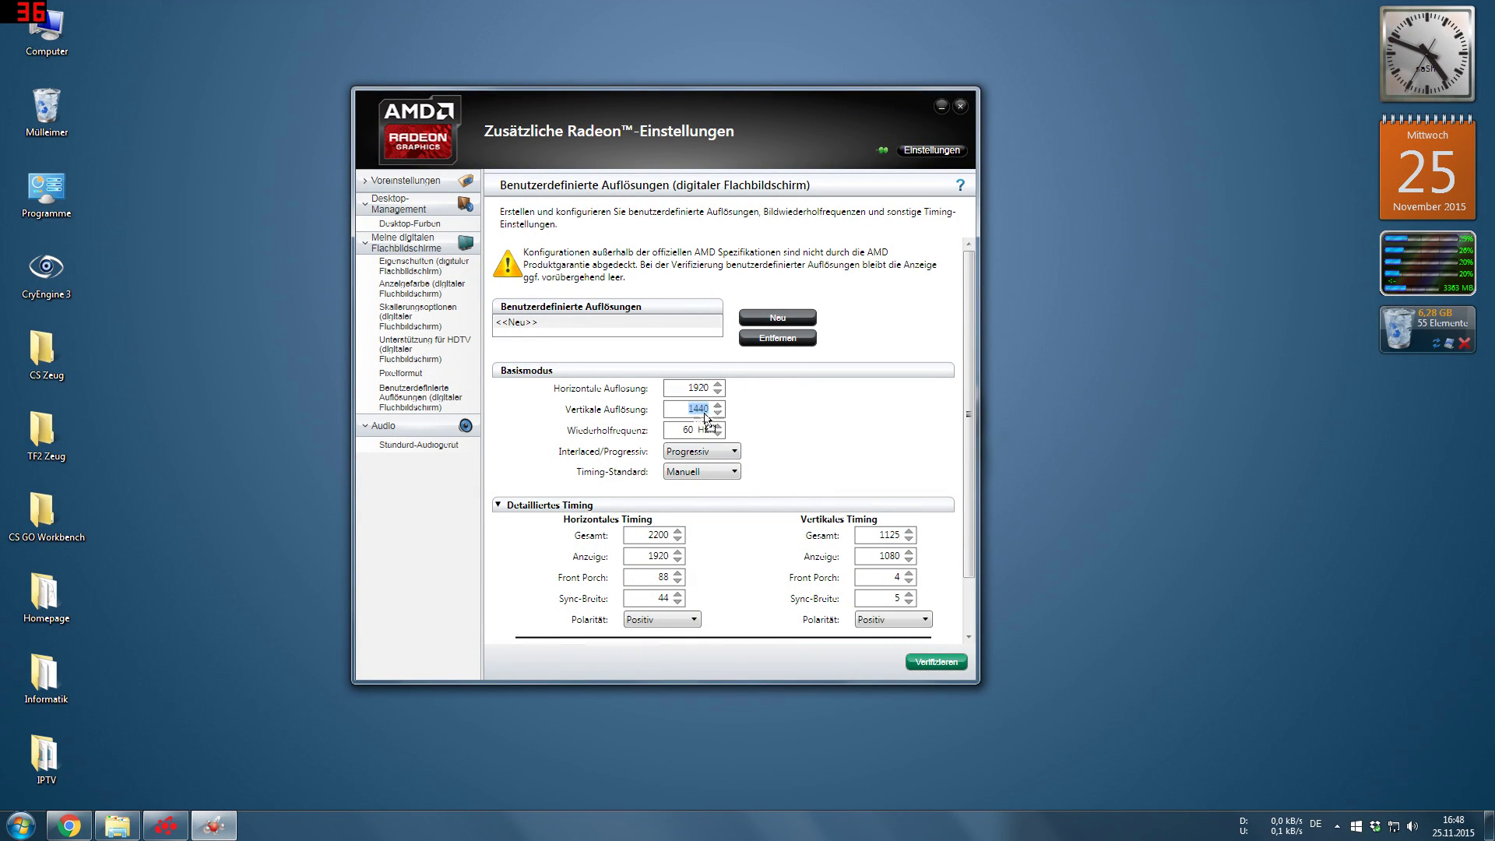
pyautogui.write('1080')
pyautogui.hotkey('shift', 'Tab')
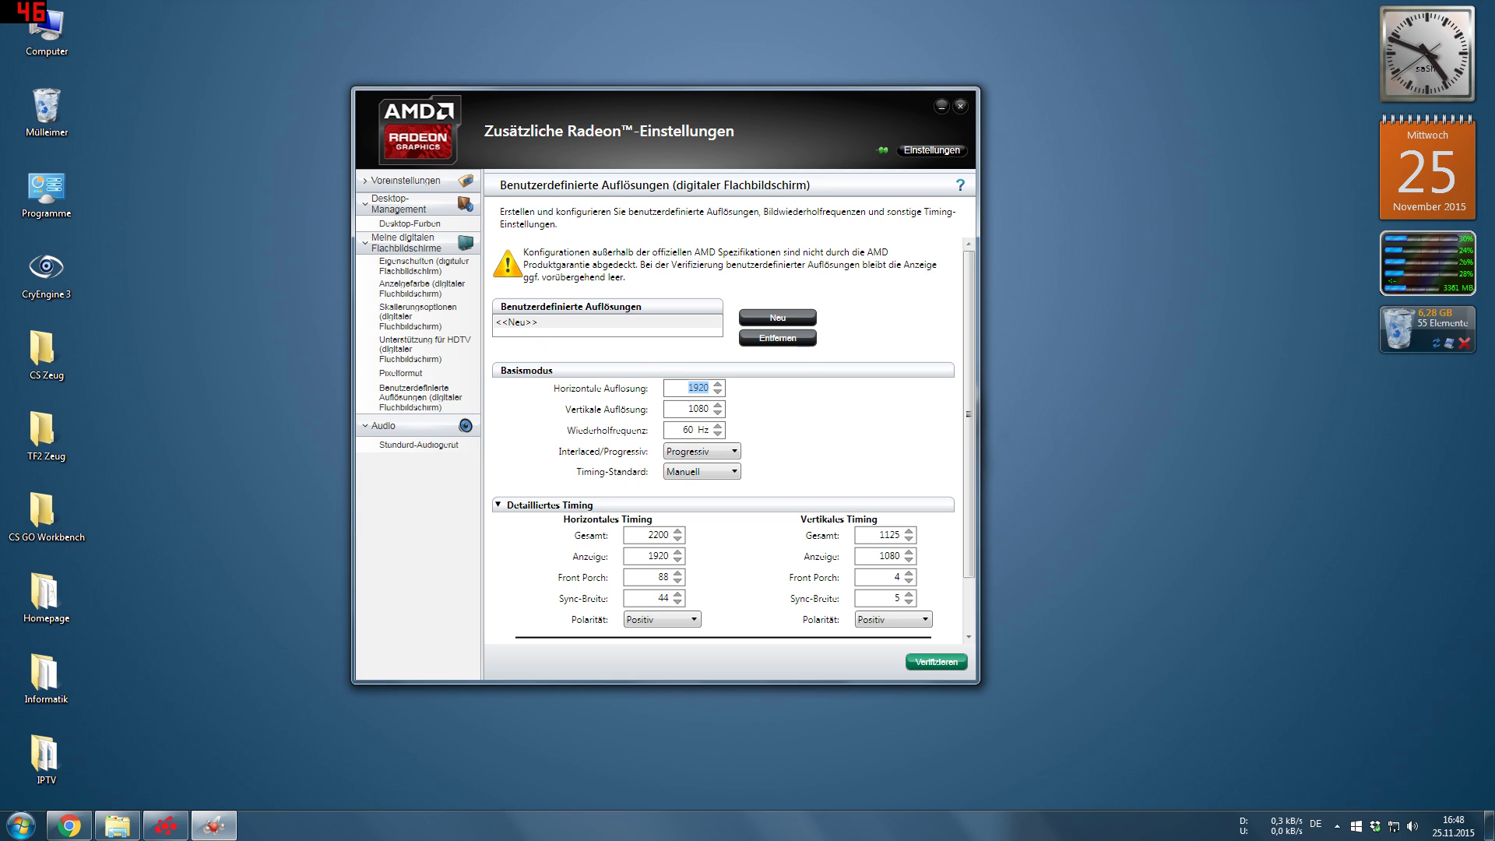
pyautogui.press('Tab')
pyautogui.press('Tab')
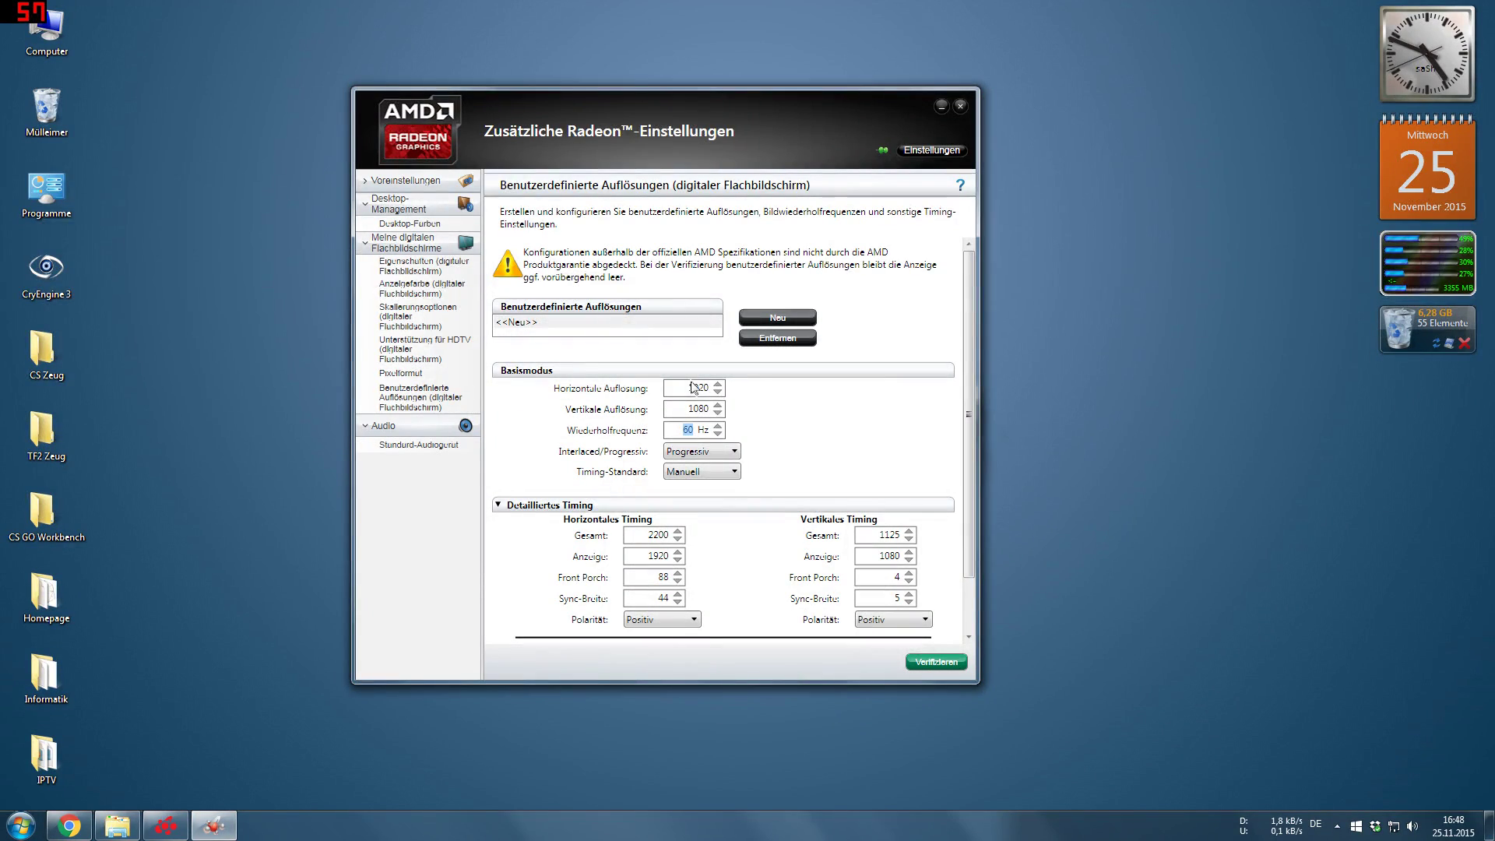
# Leave the refresh rate at 60 Hz and keep the Manuell timing standard.
pyautogui.click(814, 317)
pyautogui.scroll(-2, 819, 317)
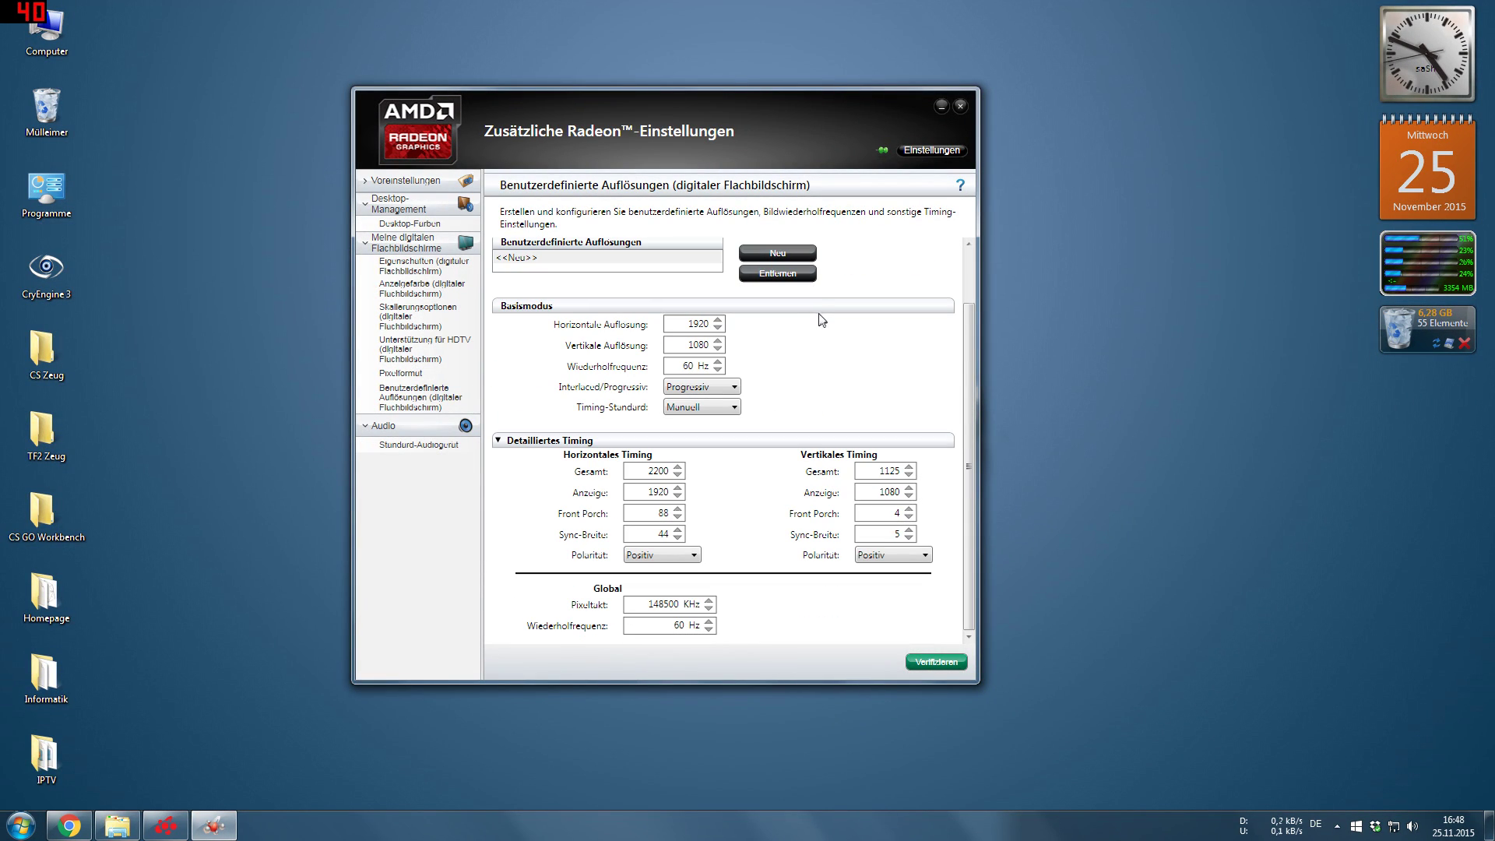
pyautogui.click(710, 408)
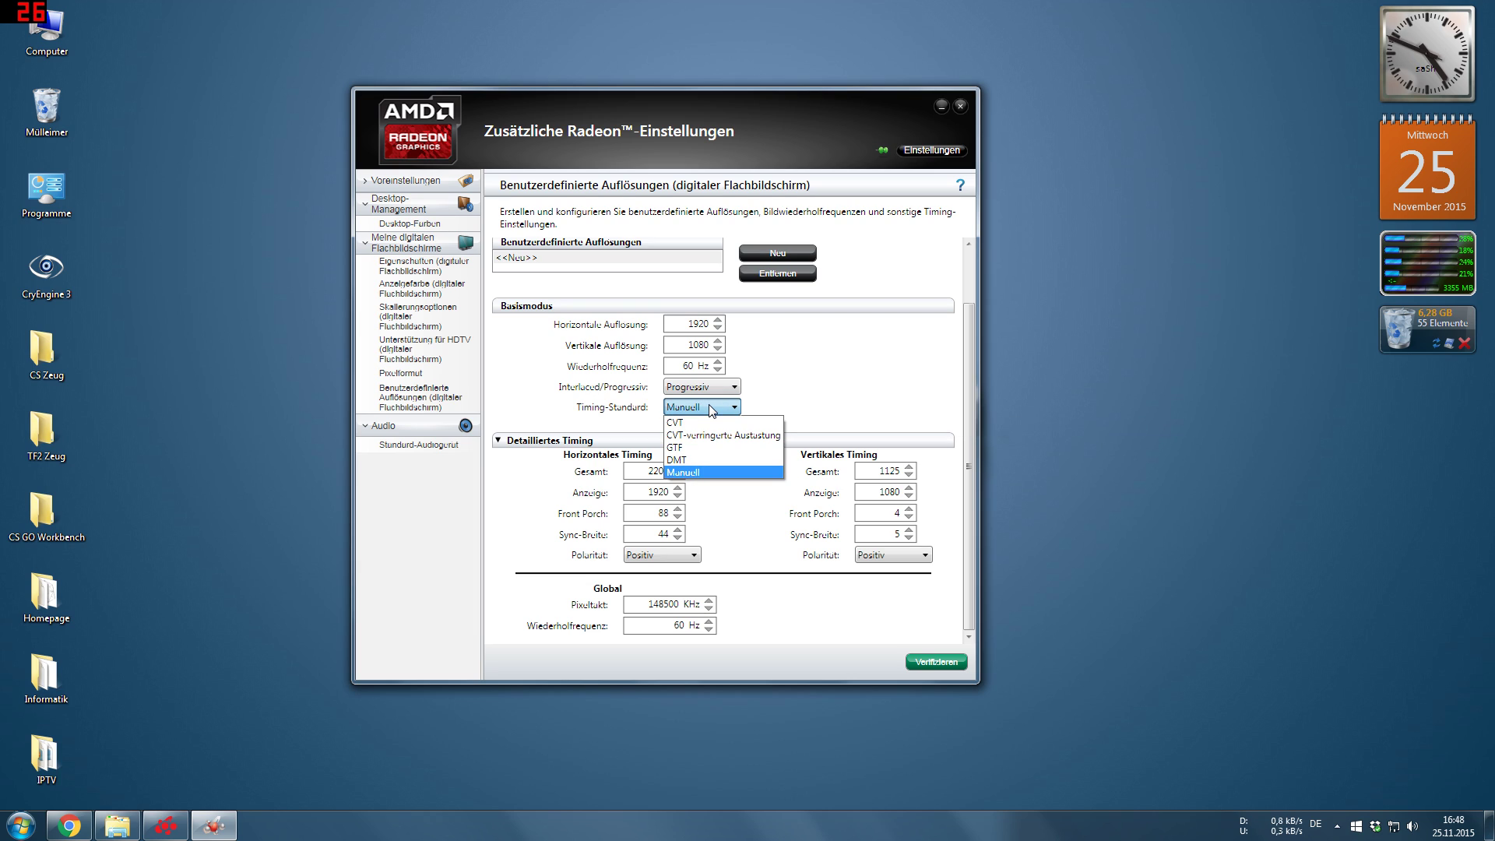
pyautogui.click(690, 472)
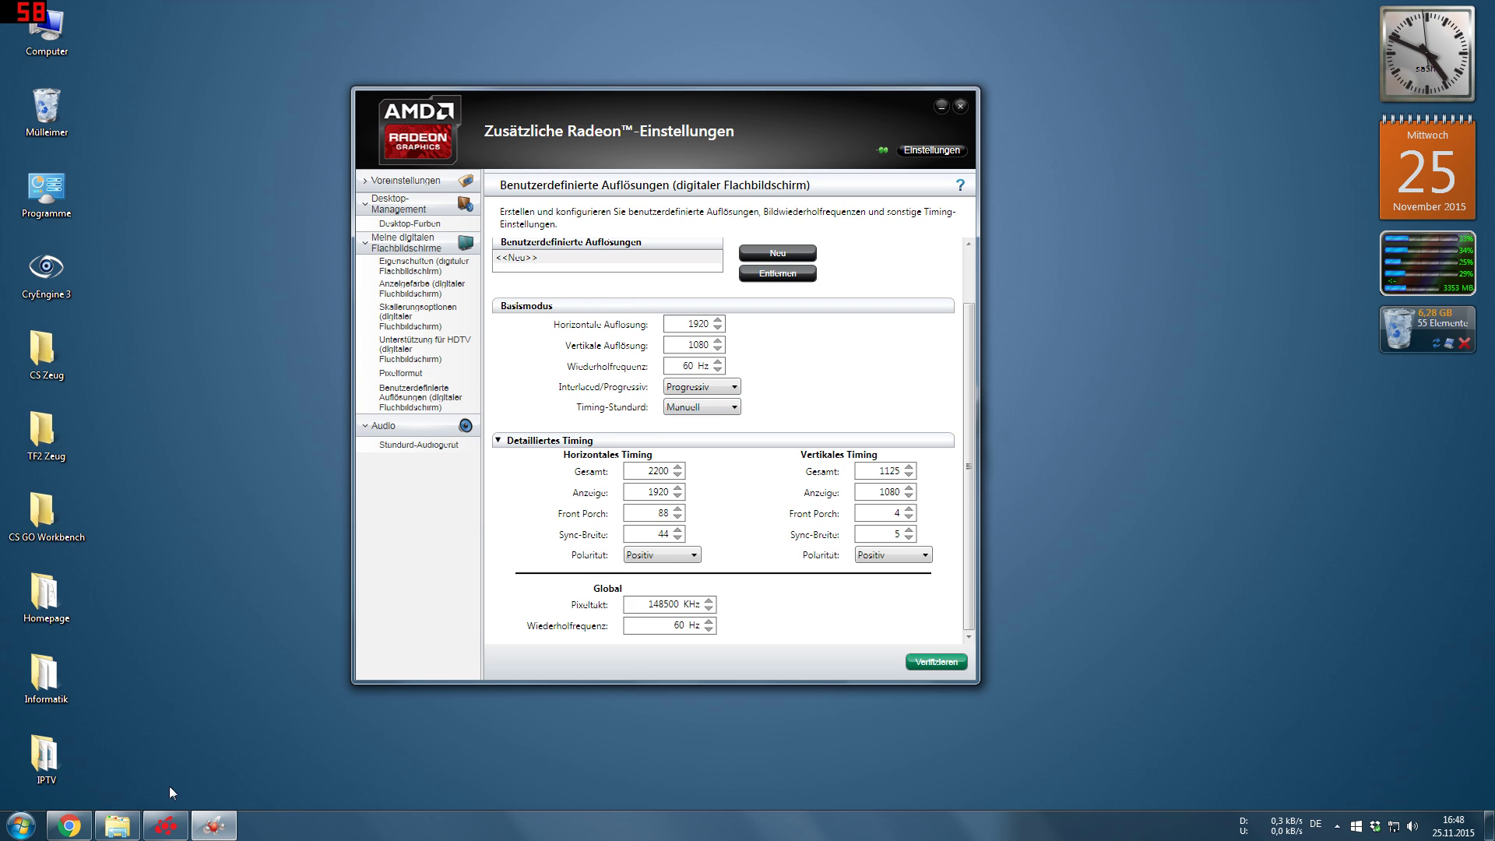
# Launch CRU.exe from the CRU folder and place it right of AMD's timing fields.
pyautogui.click(128, 827)
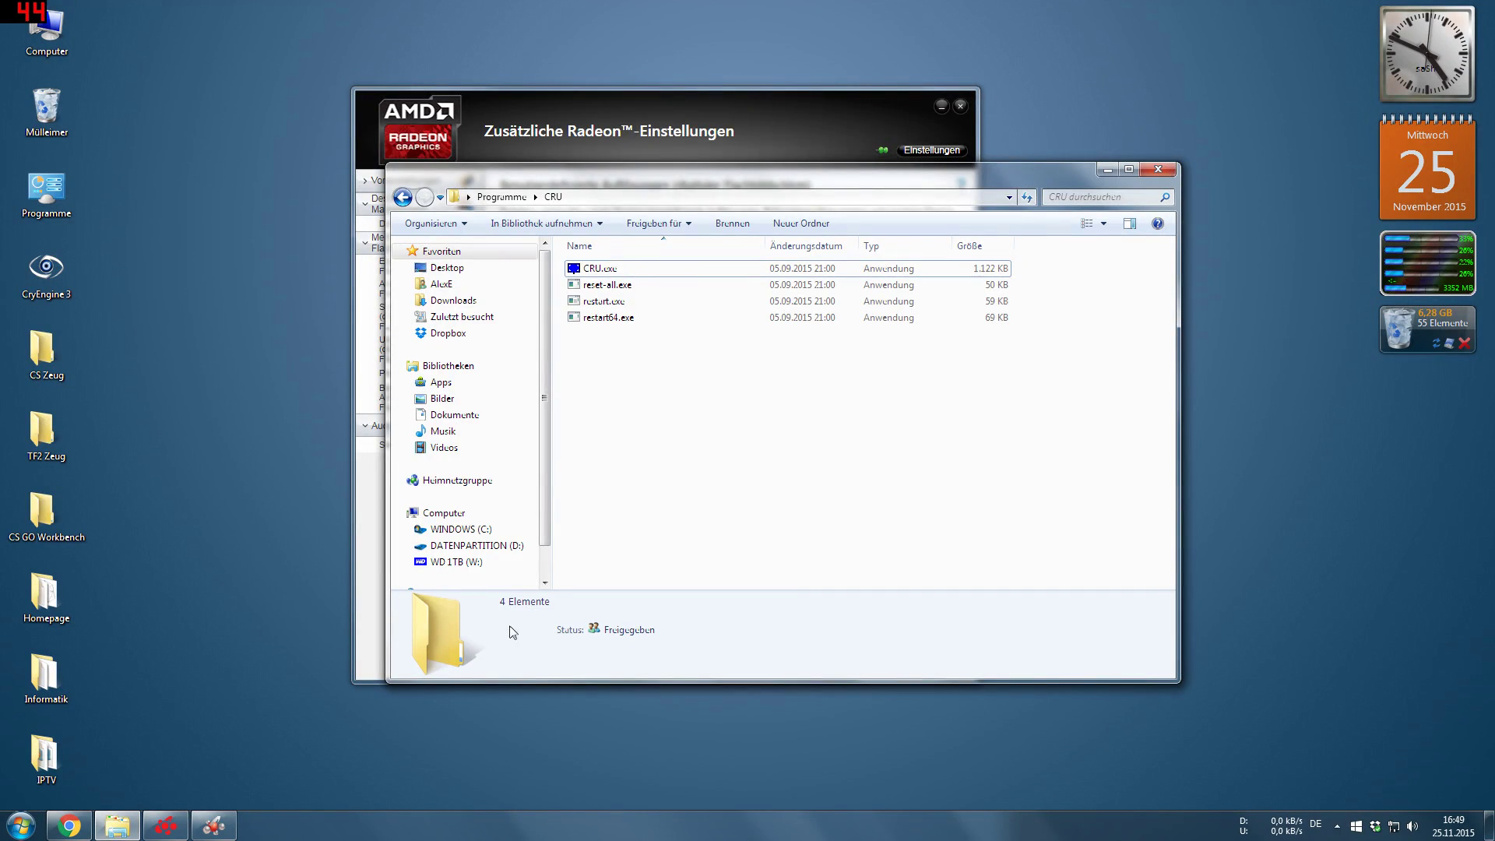
pyautogui.click(662, 268)
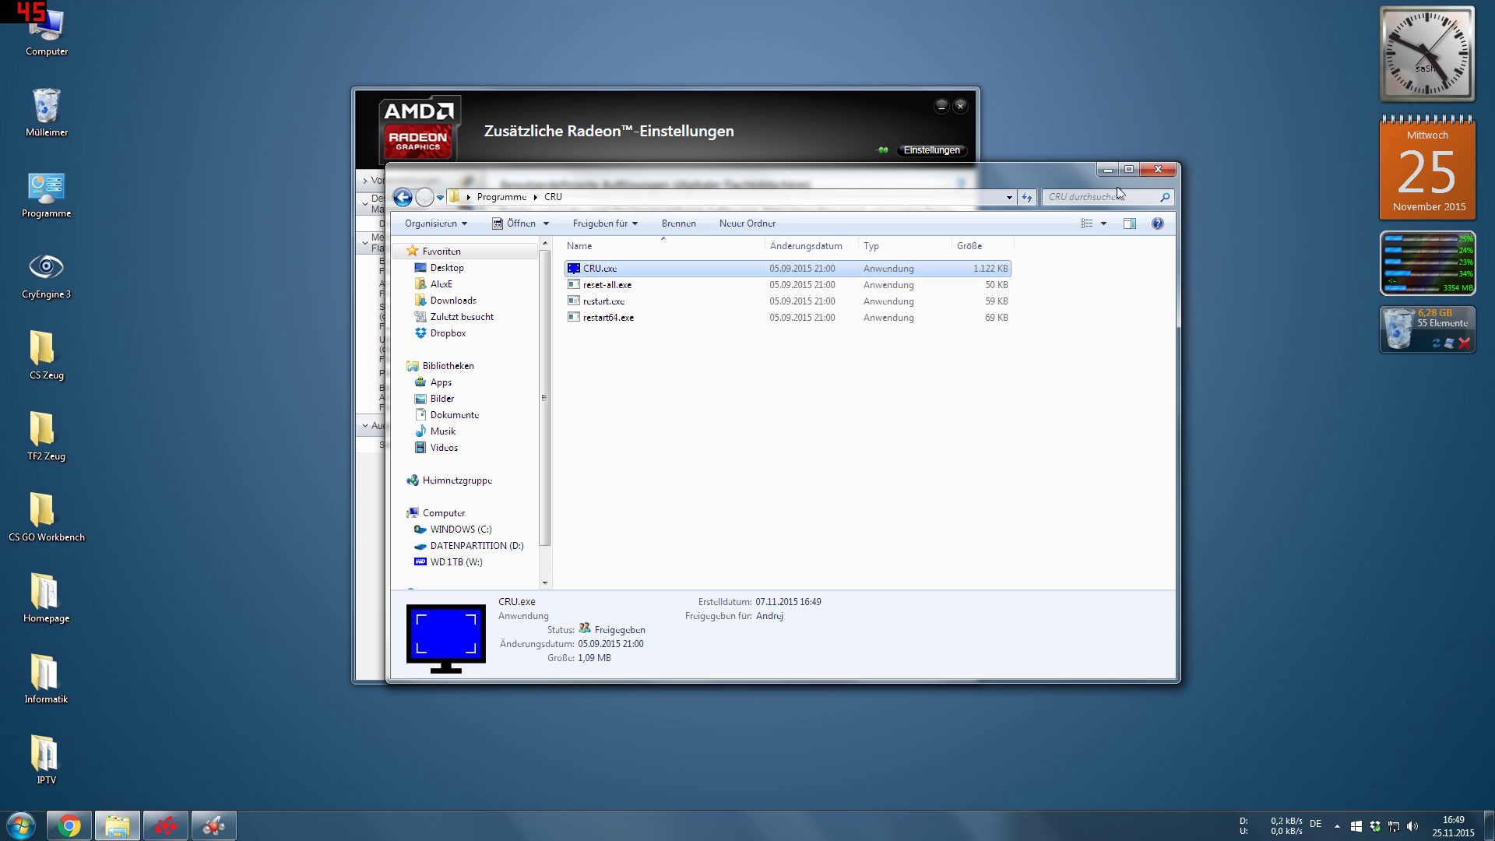
pyautogui.doubleClick(688, 267)
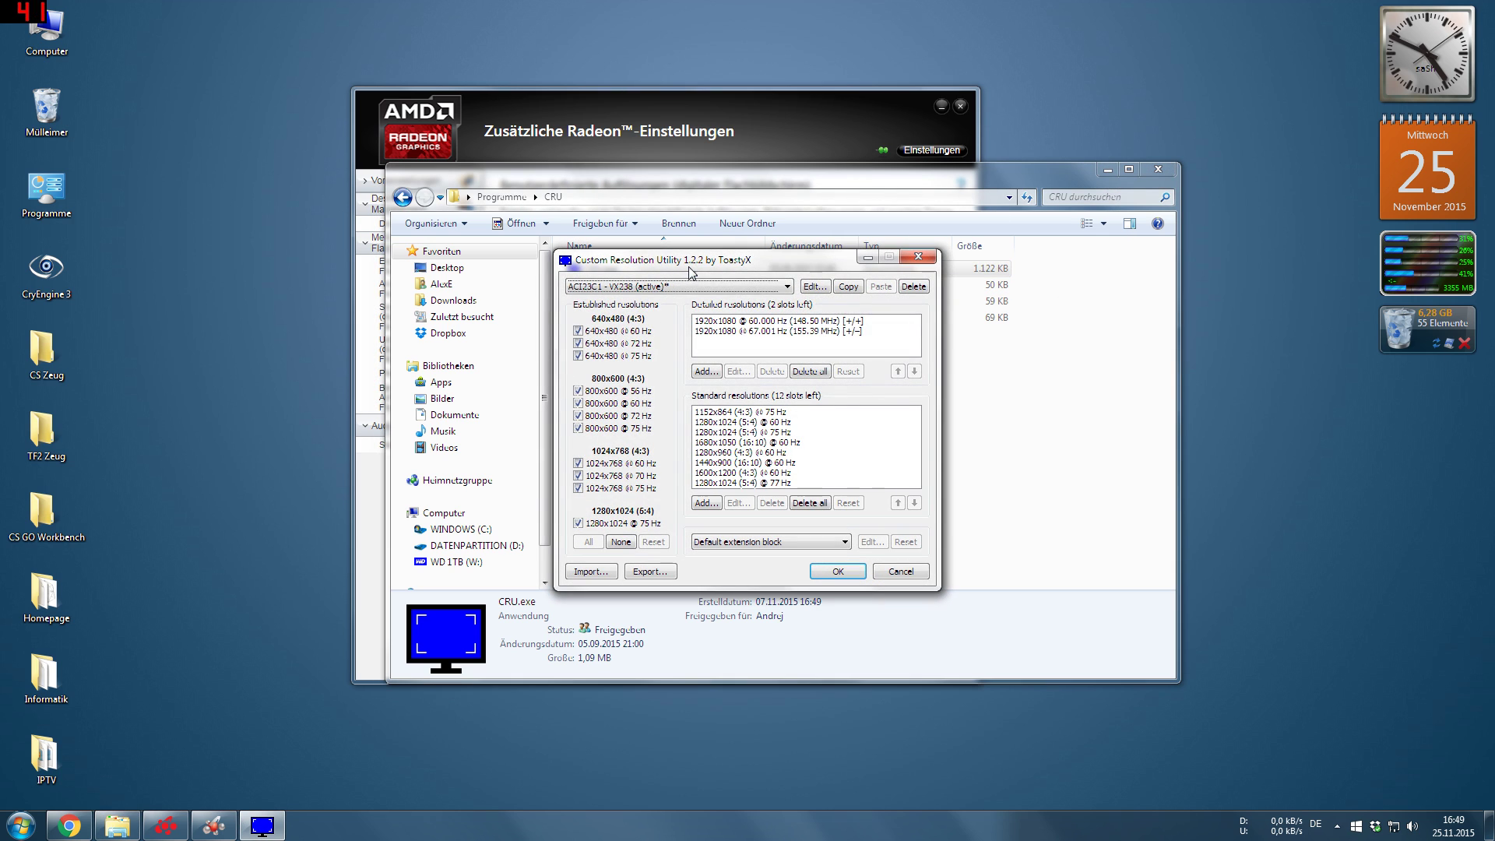
pyautogui.click(1107, 169)
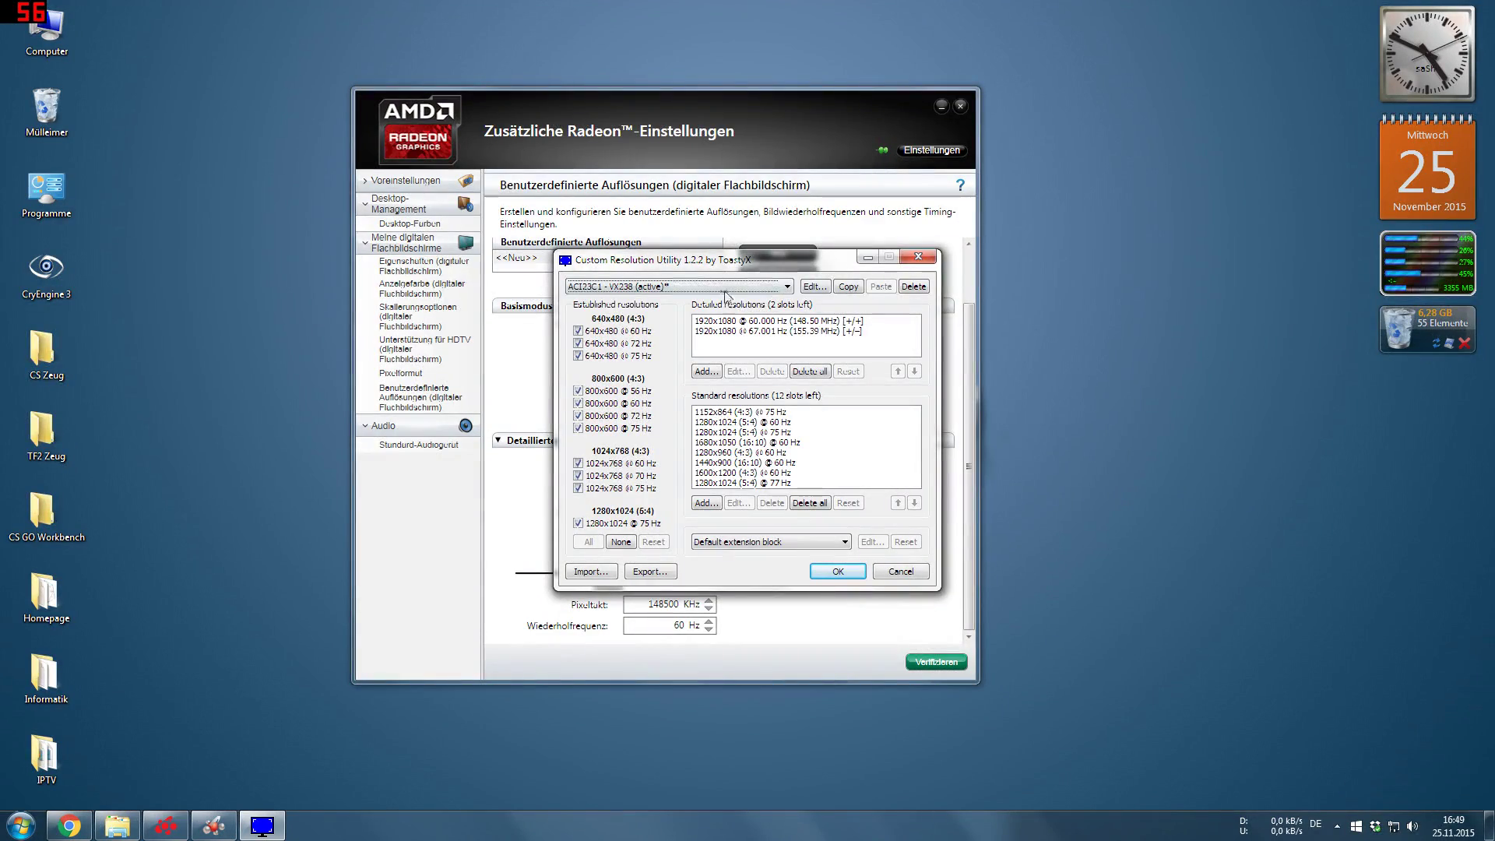
pyautogui.moveTo(722, 263); pyautogui.dragTo(1159, 192)
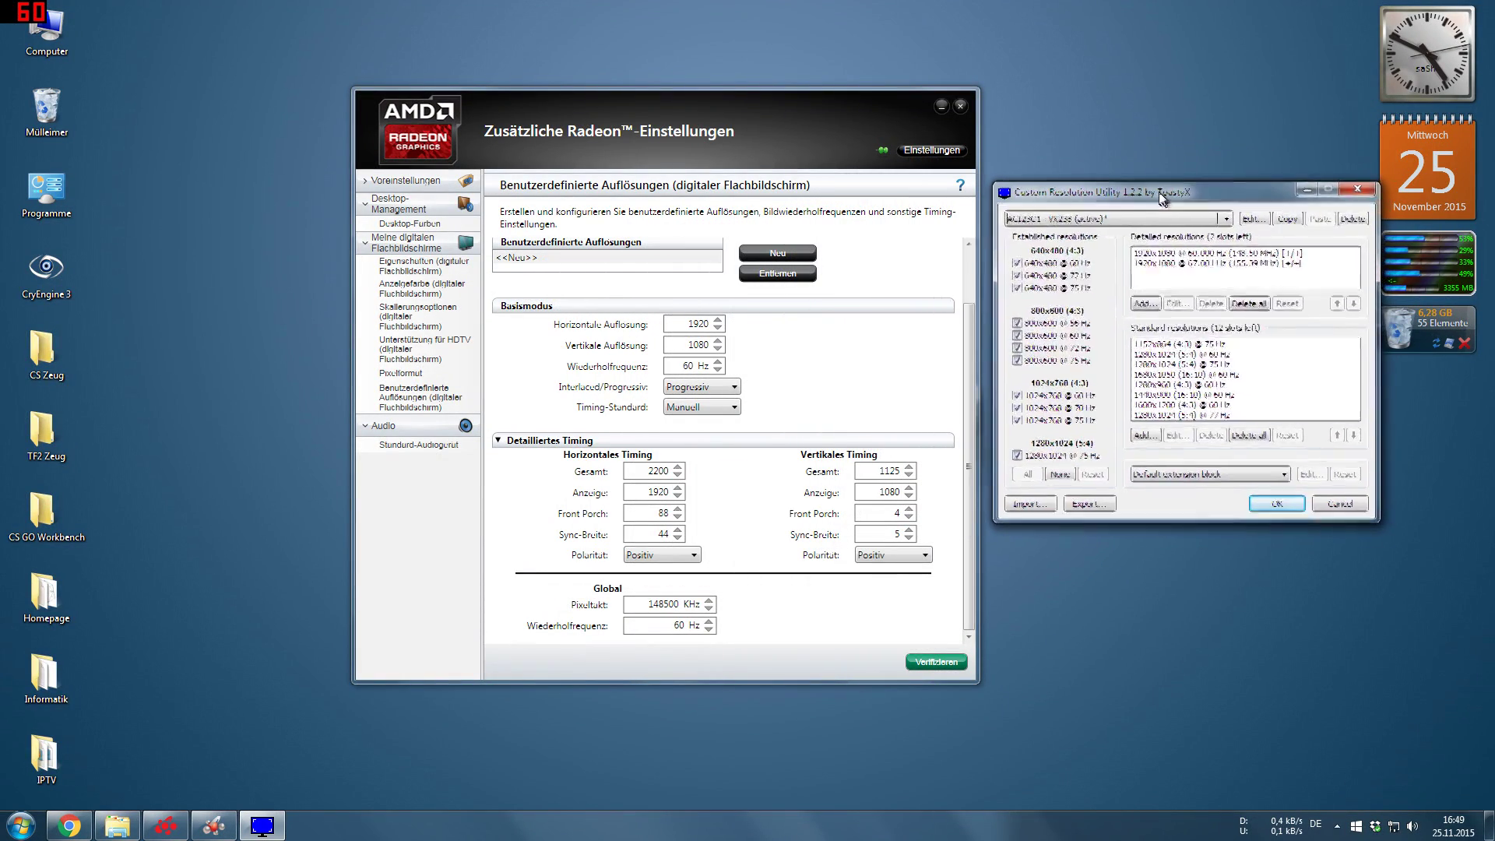
# Add a CRU detailed resolution using Automatic - LCD standard timing at 67.000 Hz.
pyautogui.click(1137, 300)
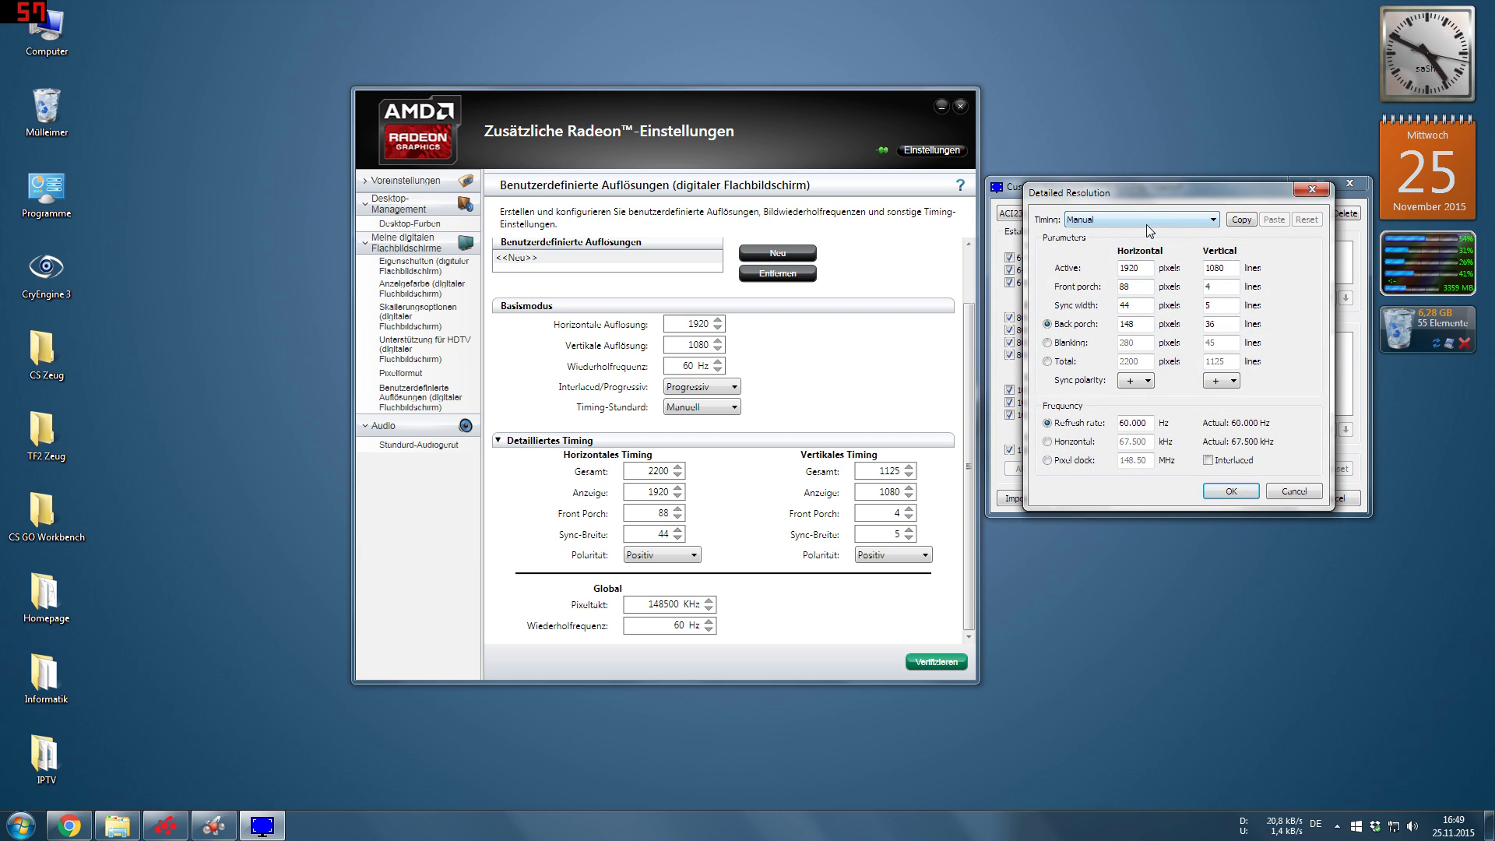
pyautogui.click(1101, 220)
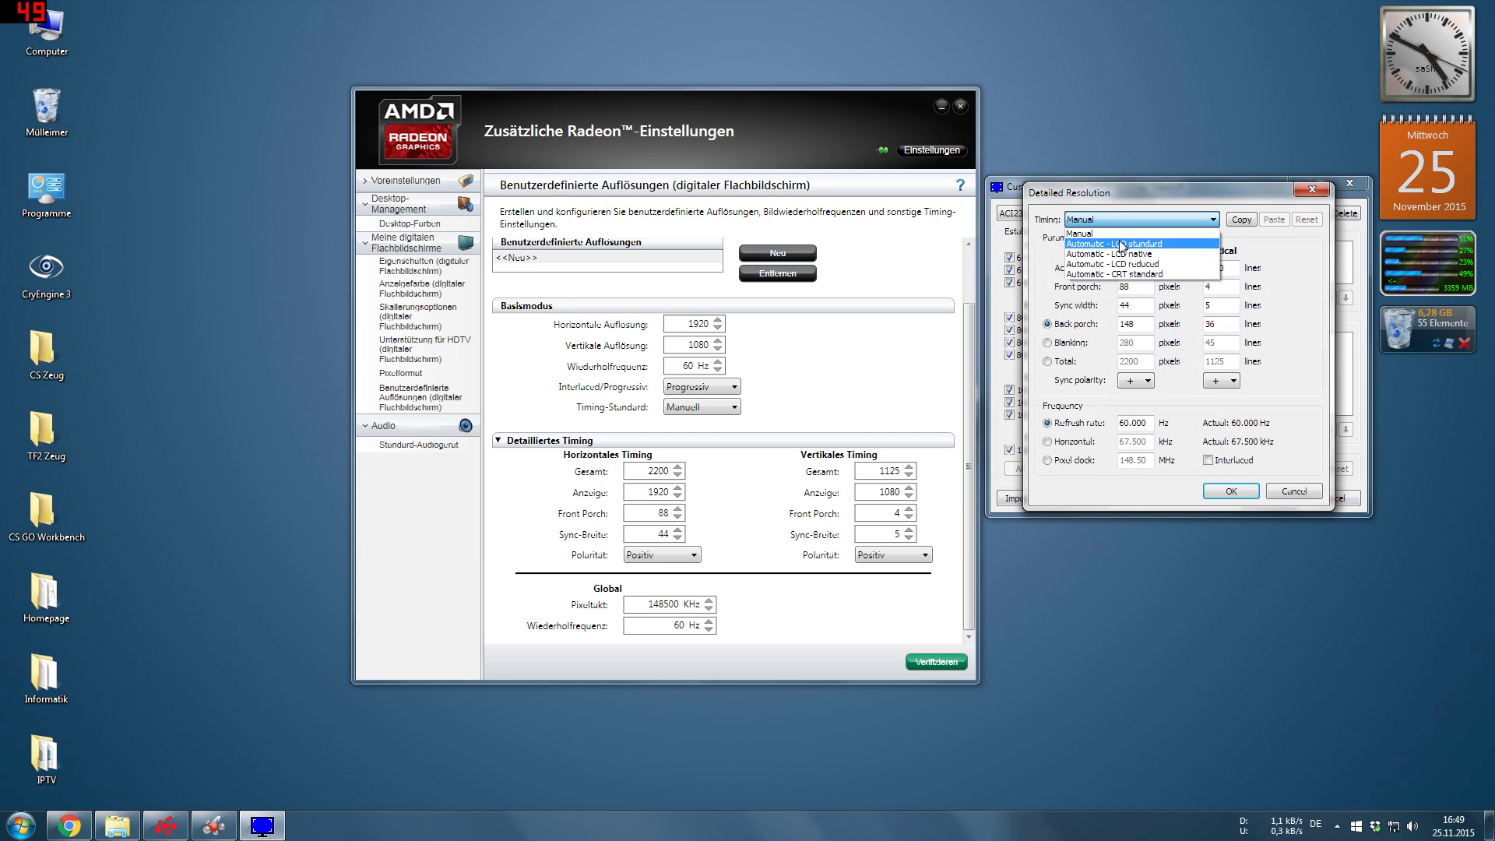
pyautogui.click(1188, 244)
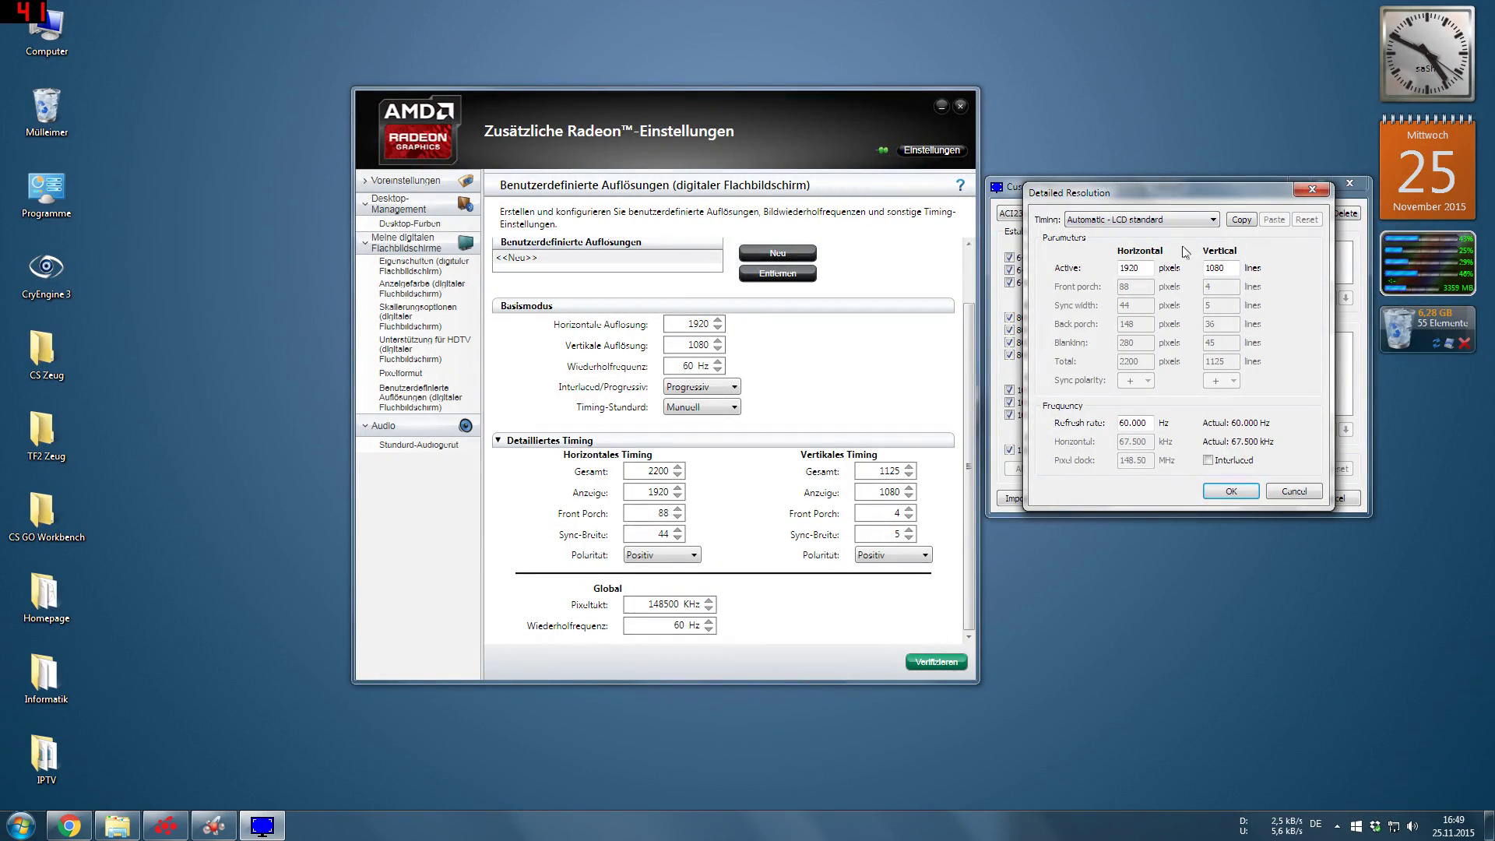
pyautogui.press('Tab')
pyautogui.press('Tab')
pyautogui.click(1153, 268)
pyautogui.click(1122, 423)
pyautogui.write('7')
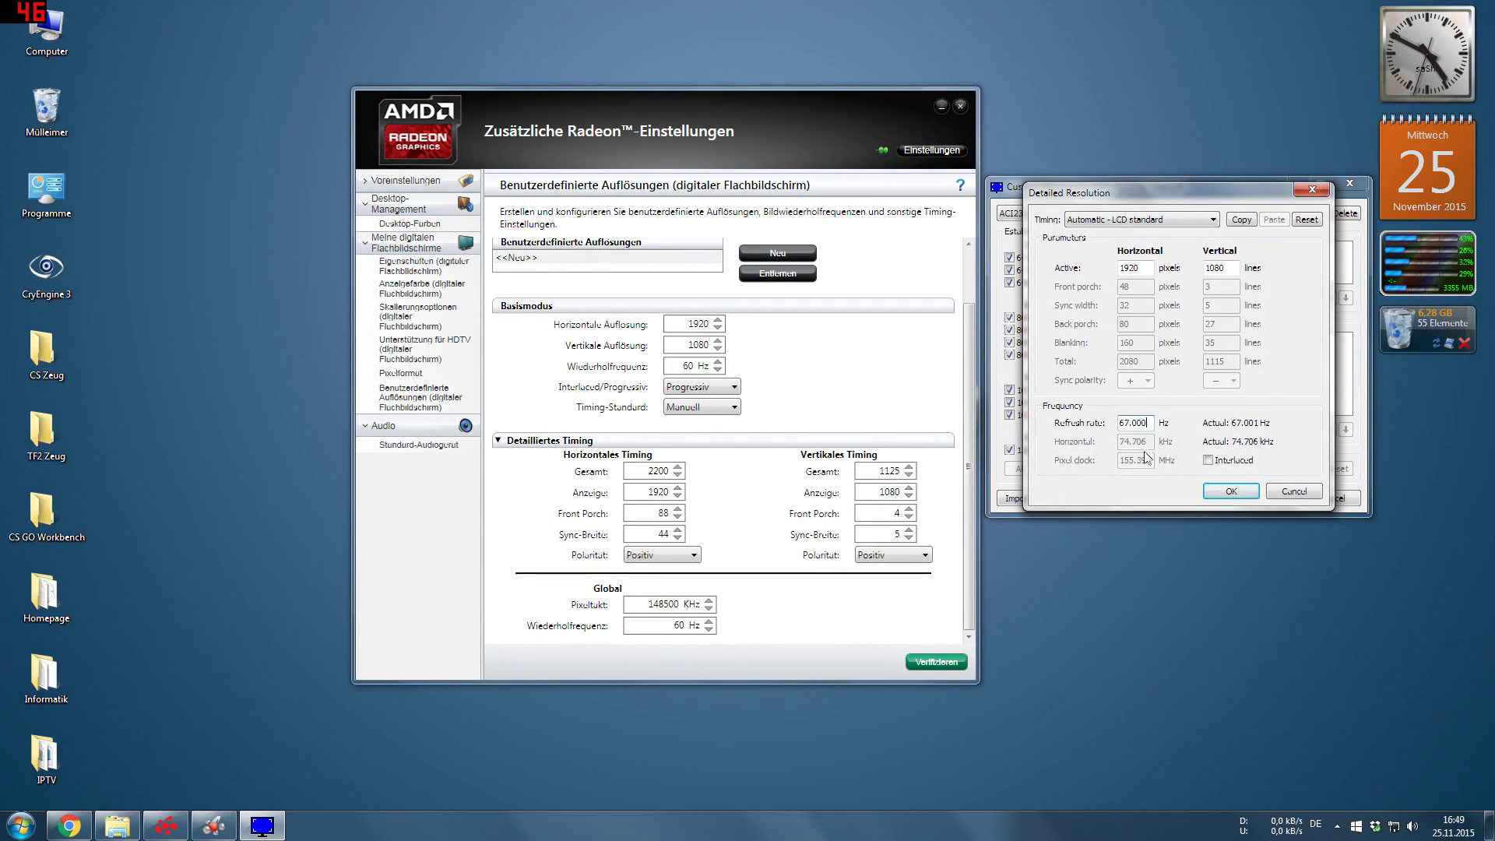
pyautogui.press('End')
pyautogui.click(750, 355)
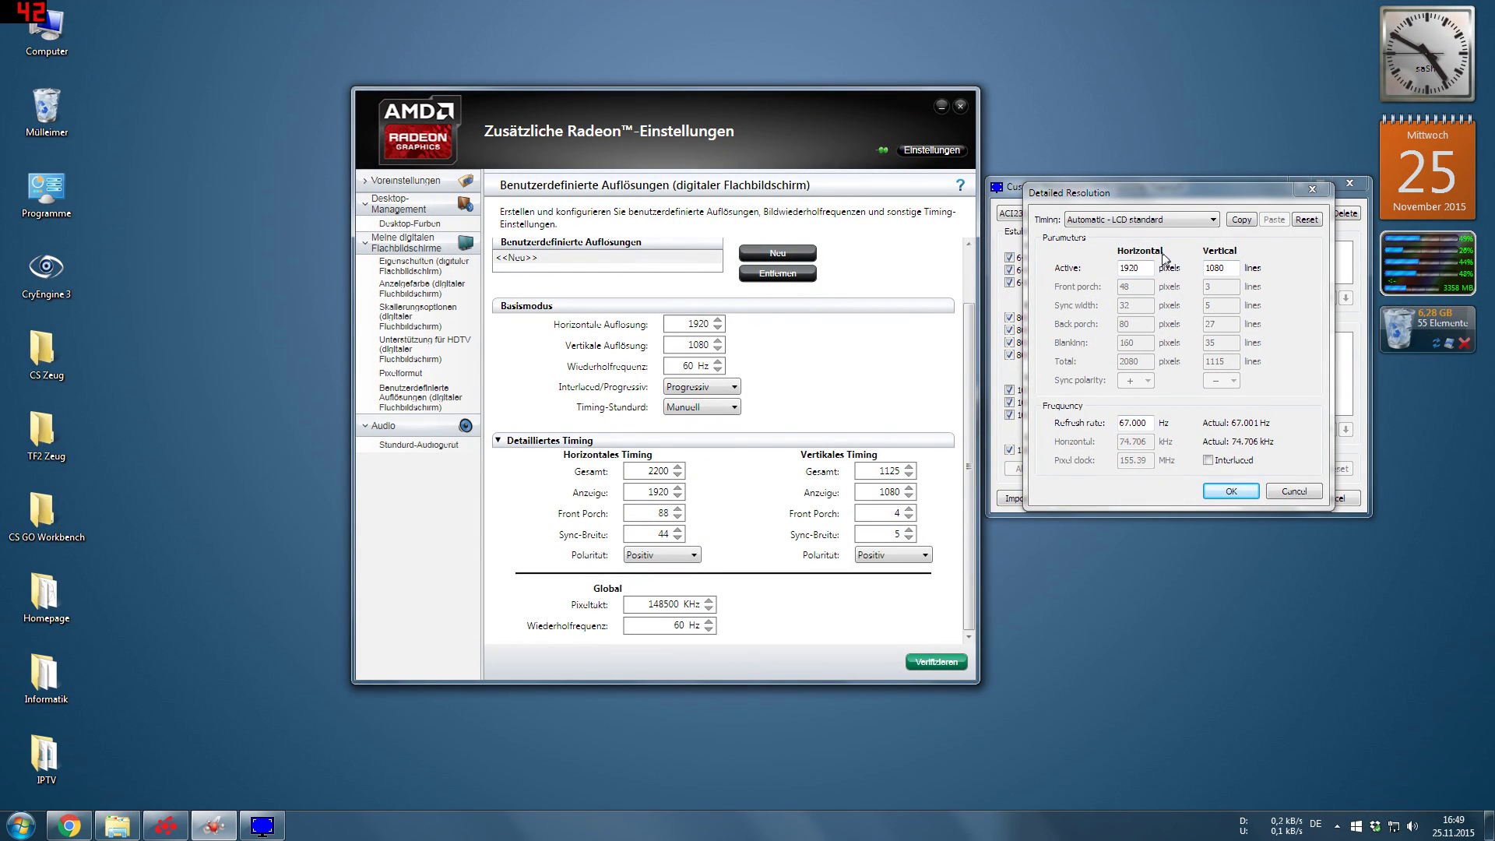
pyautogui.doubleClick(1143, 267)
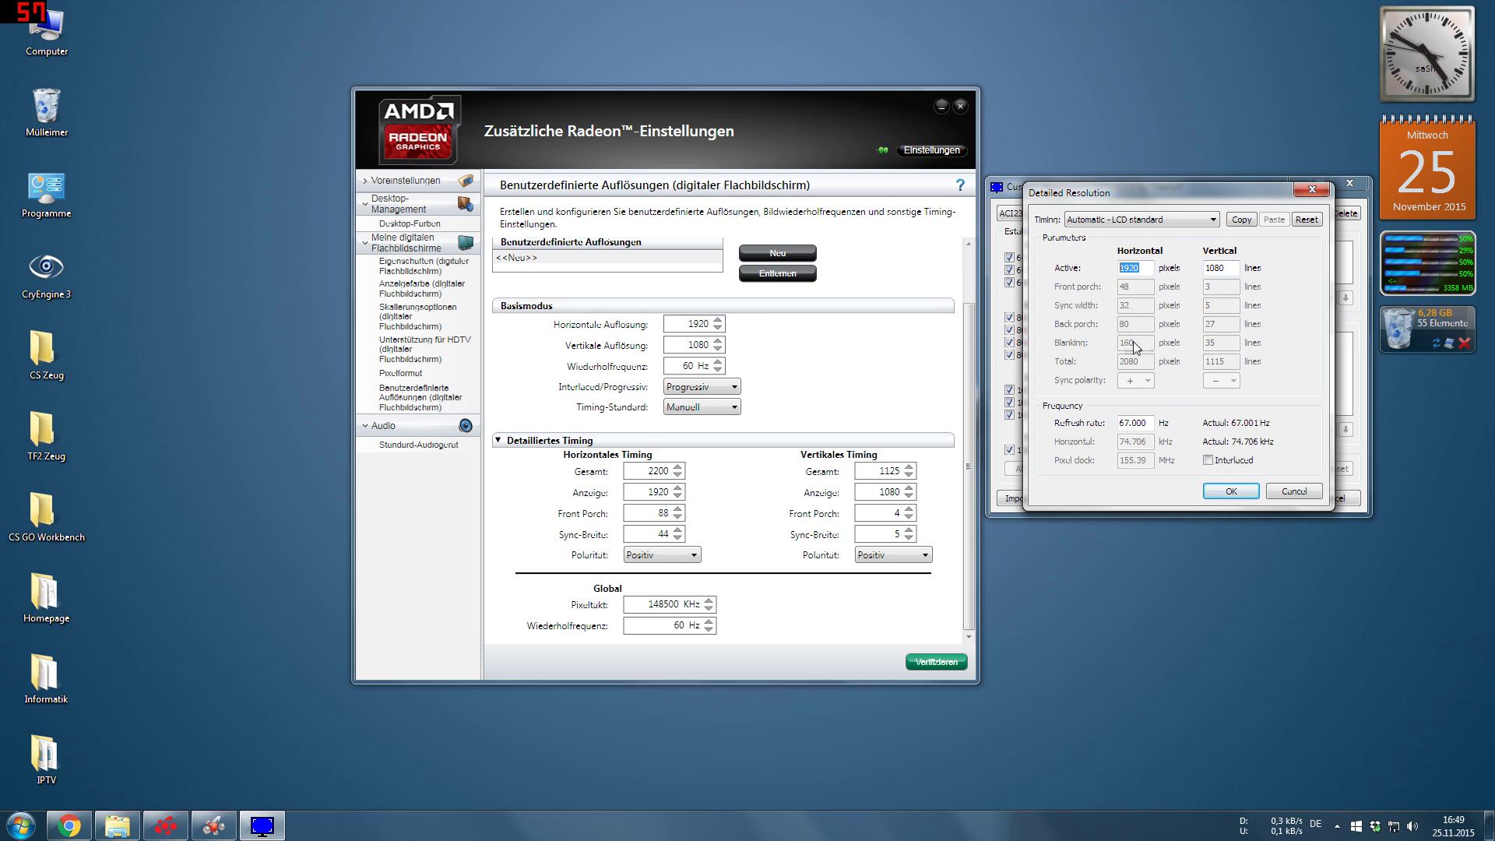
# Copy CRU's timings into AMD: horizontal total 2080, front porch 48, vertical total 1115, front porch 3.
pyautogui.click(717, 500)
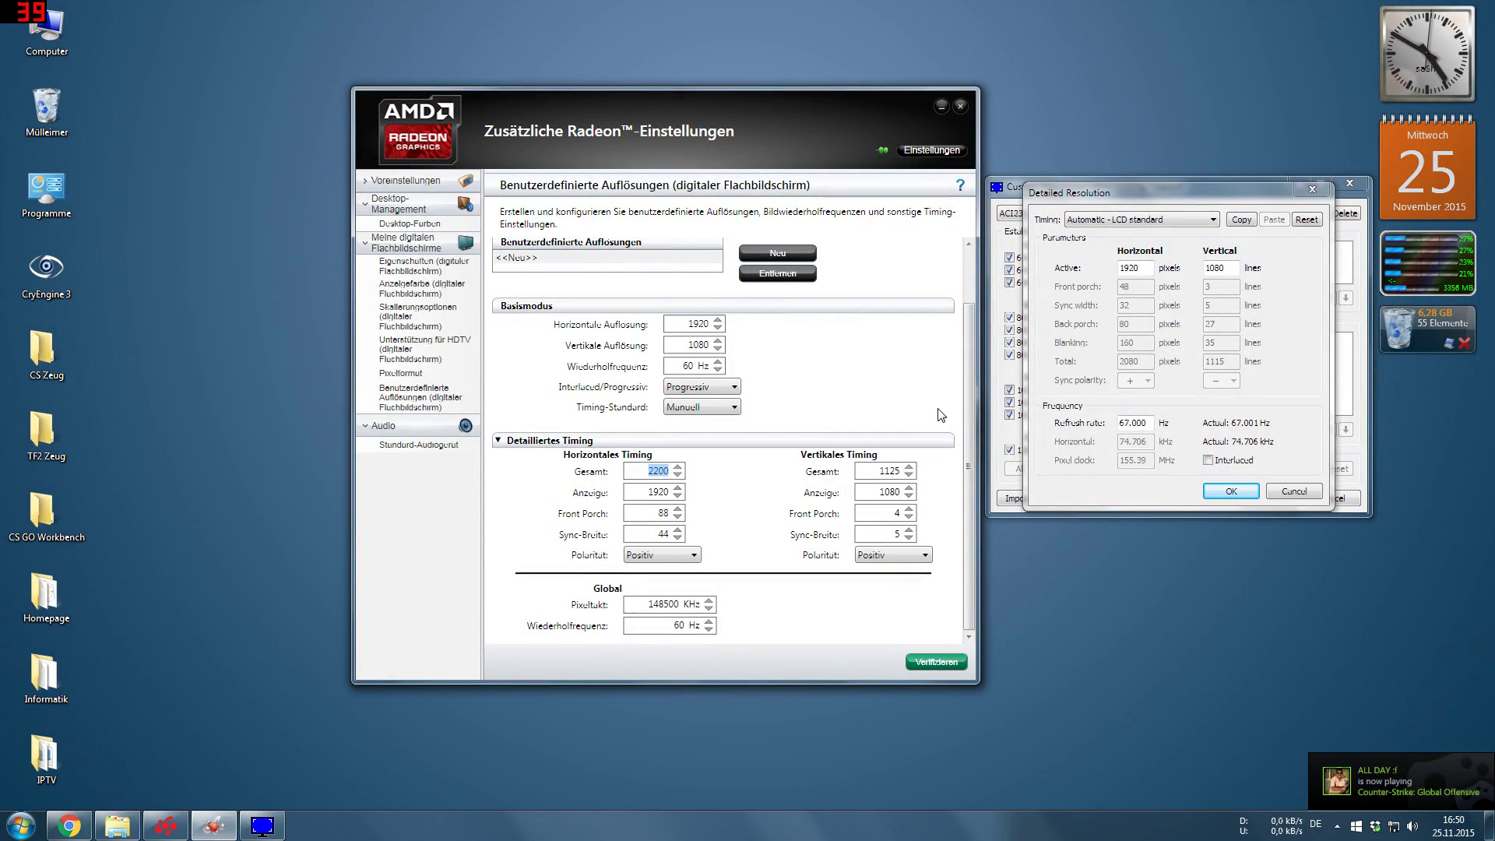
pyautogui.write('2080')
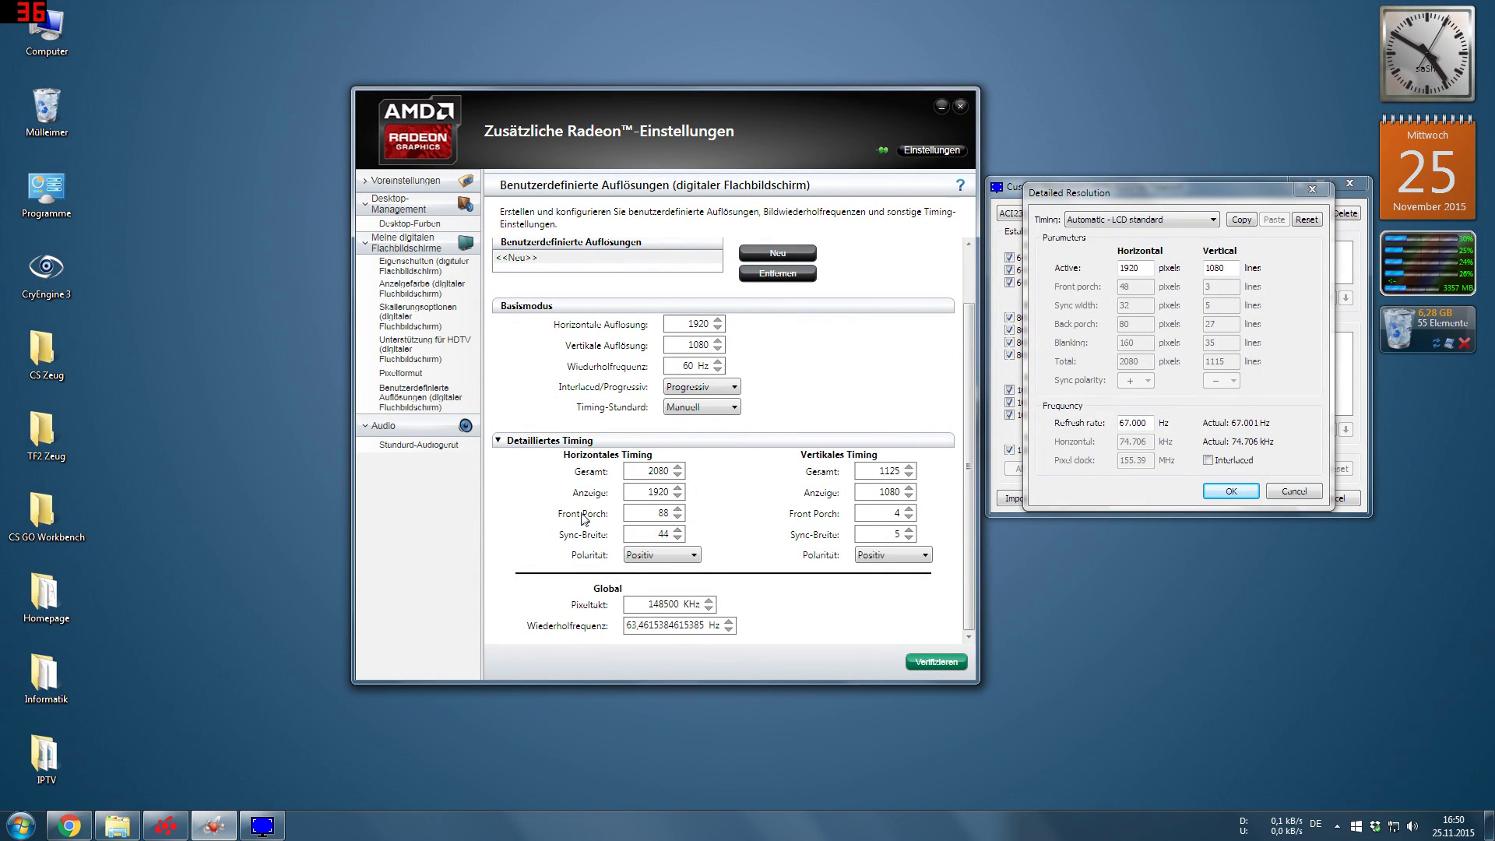
pyautogui.doubleClick(663, 512)
pyautogui.write('4')
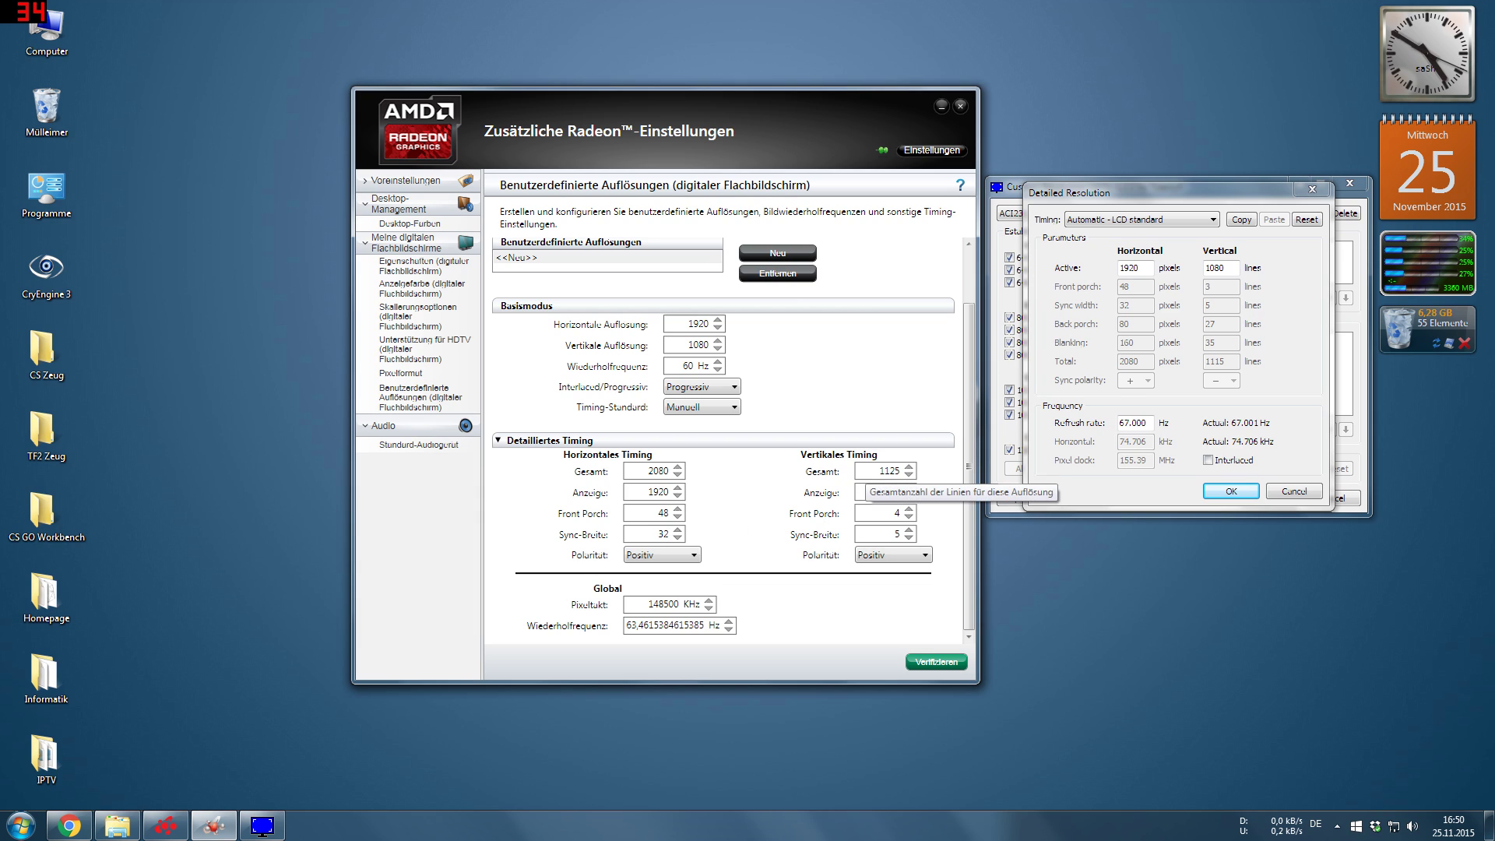
pyautogui.doubleClick(889, 471)
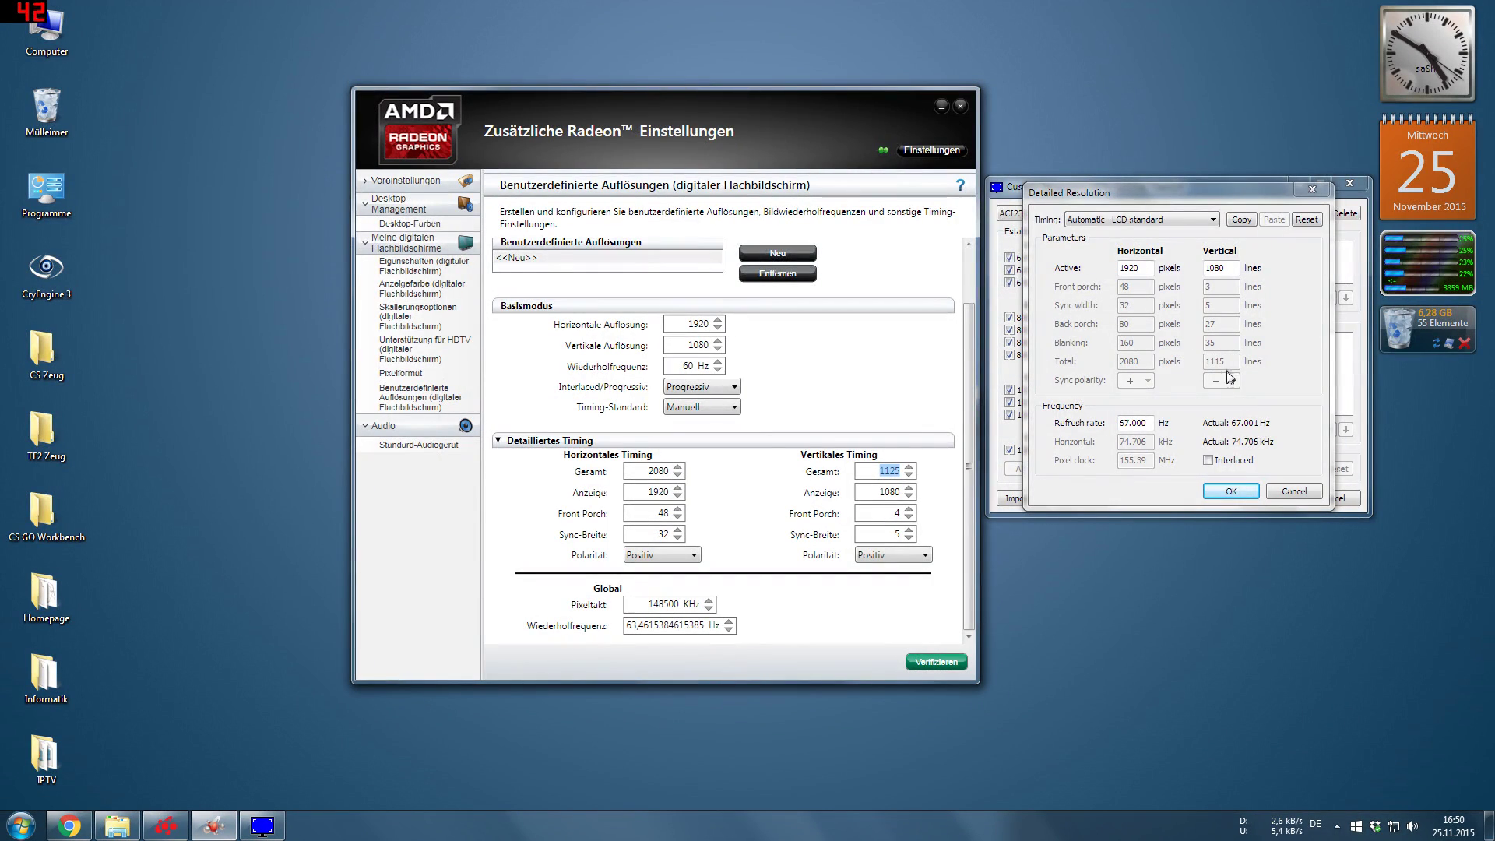
pyautogui.write('1115')
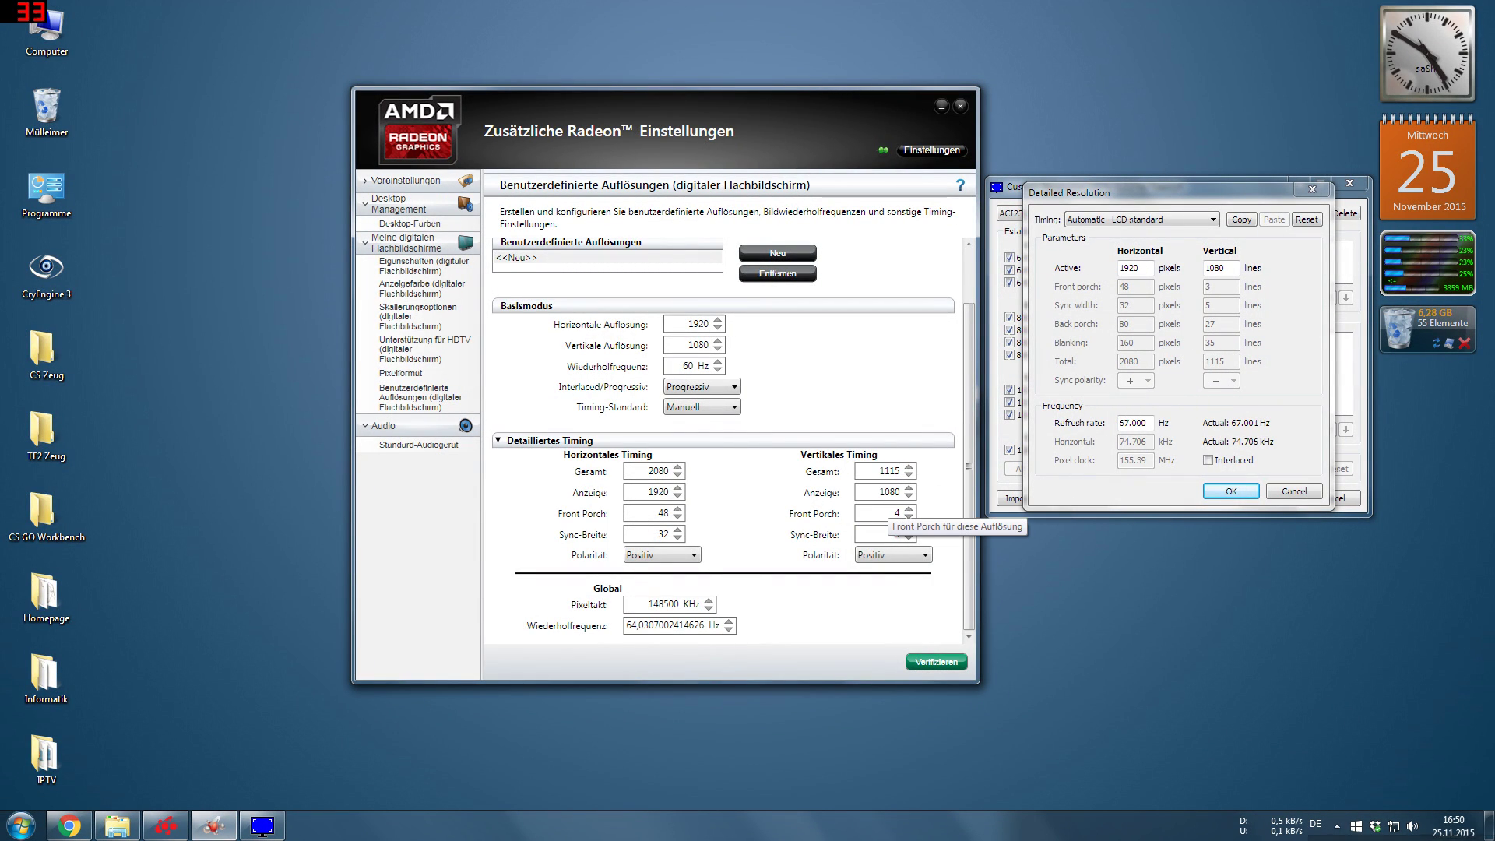
pyautogui.doubleClick(896, 514)
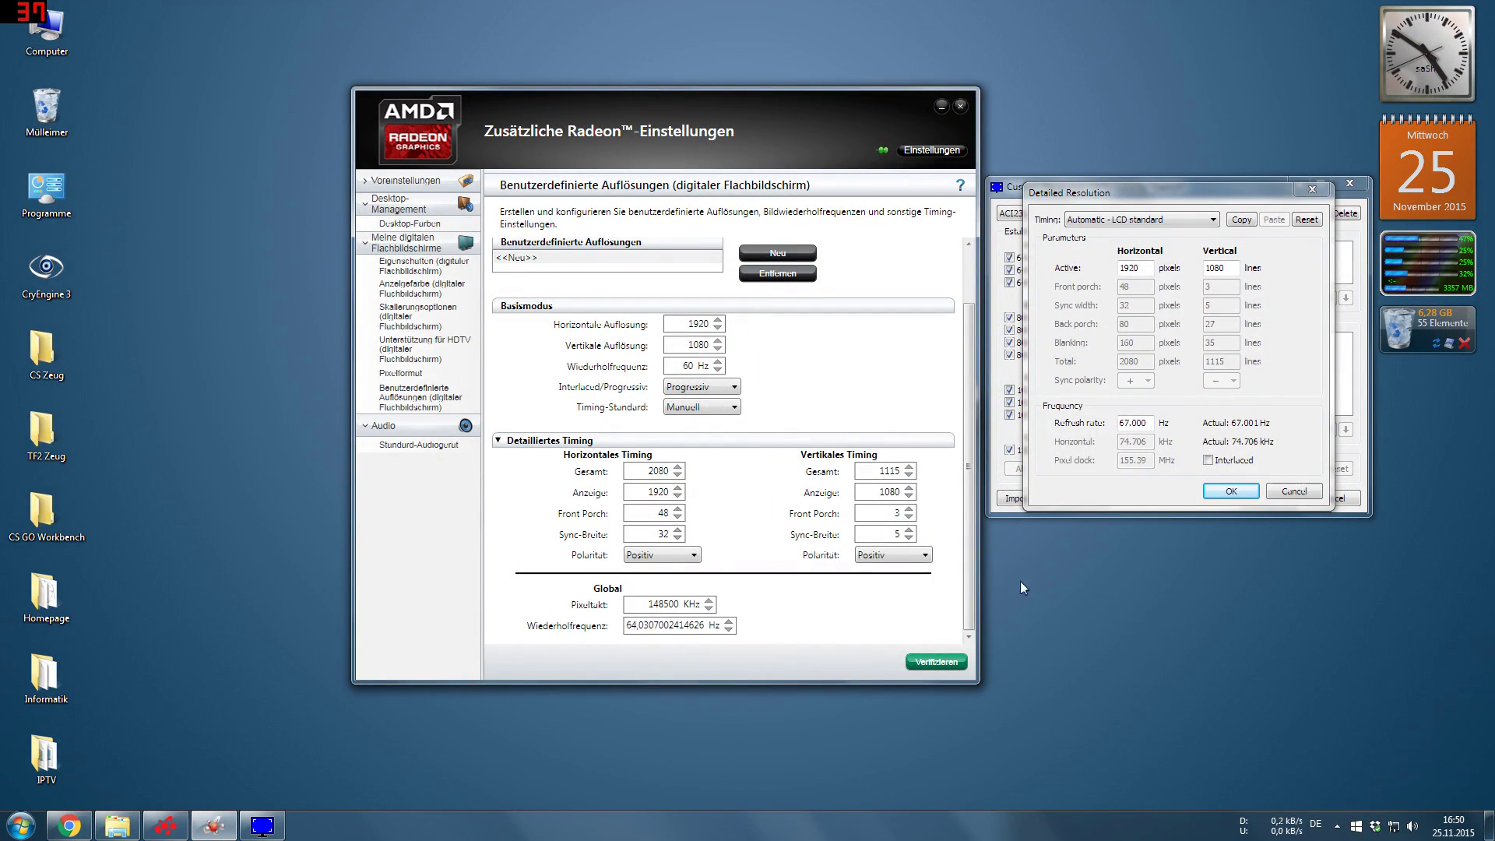
# Set vertical sync polarity to Negativ and raise Wiederholfrequenz to 67 Hz.
pyautogui.click(914, 555)
pyautogui.click(883, 587)
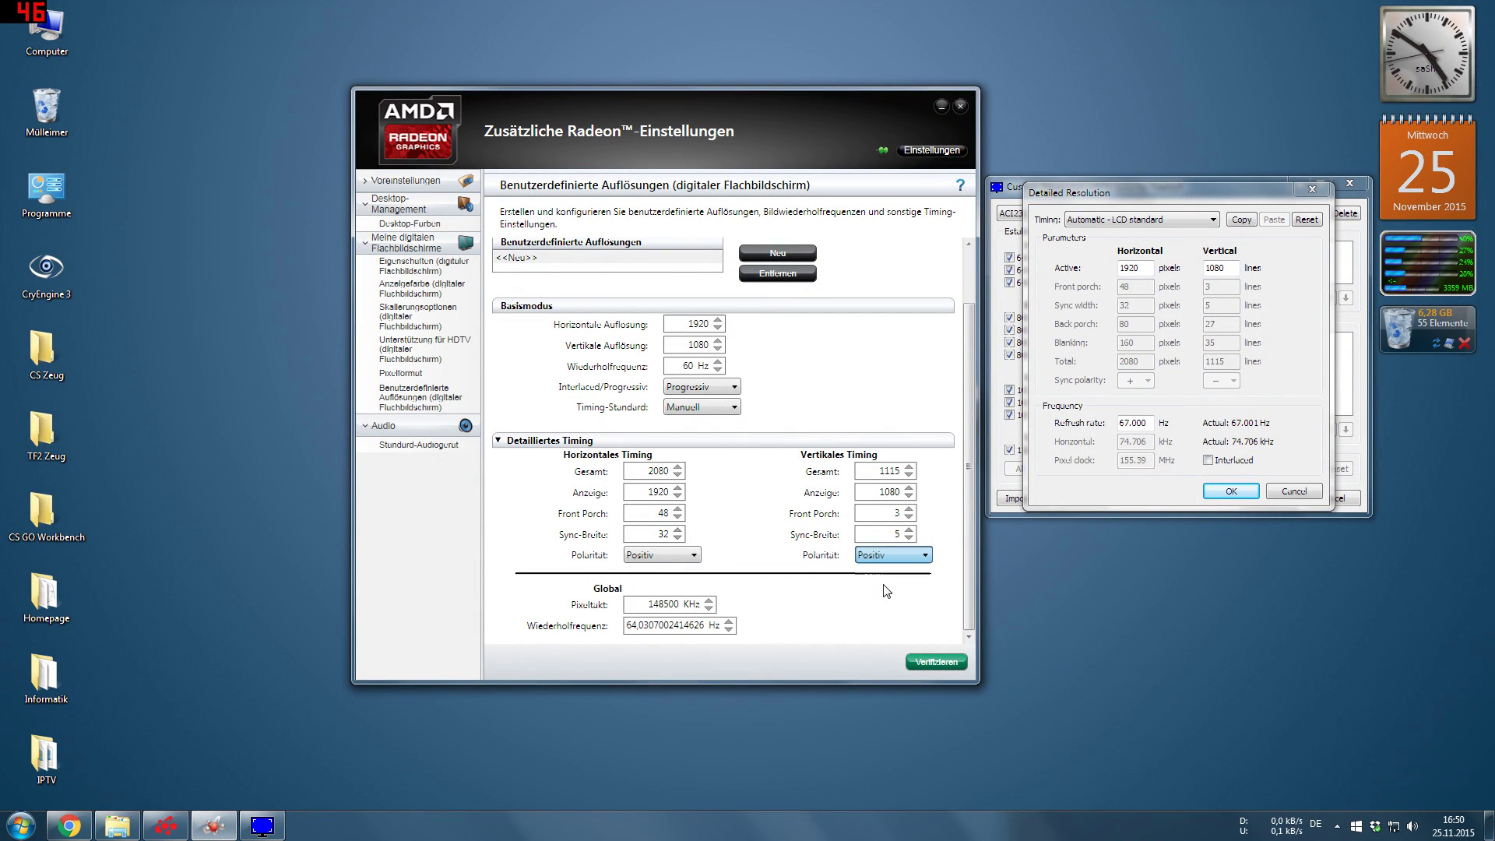
pyautogui.click(718, 362)
pyautogui.click(718, 363)
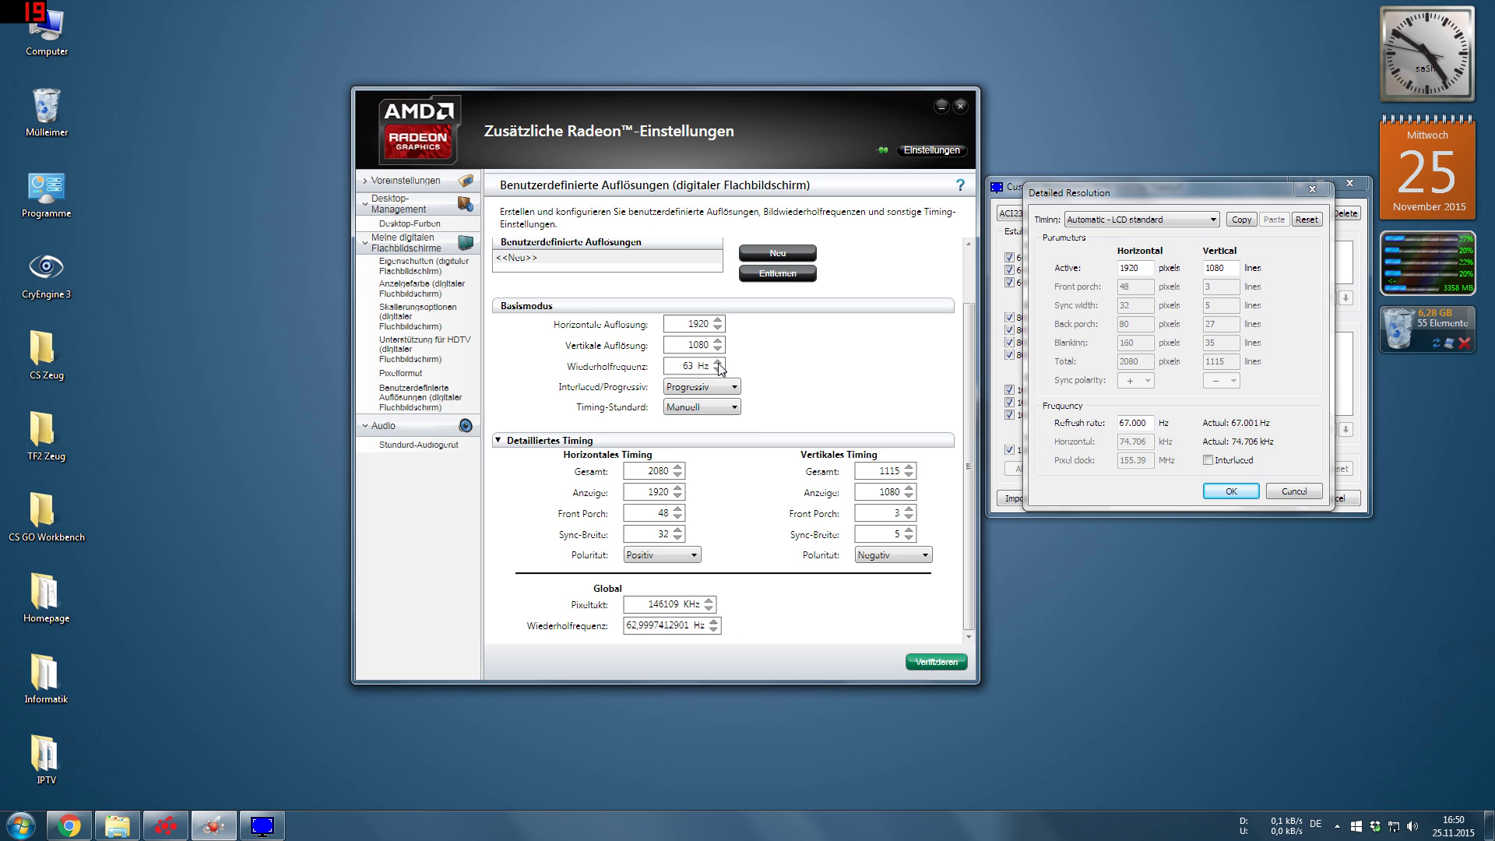
pyautogui.click(718, 363)
pyautogui.click(719, 363)
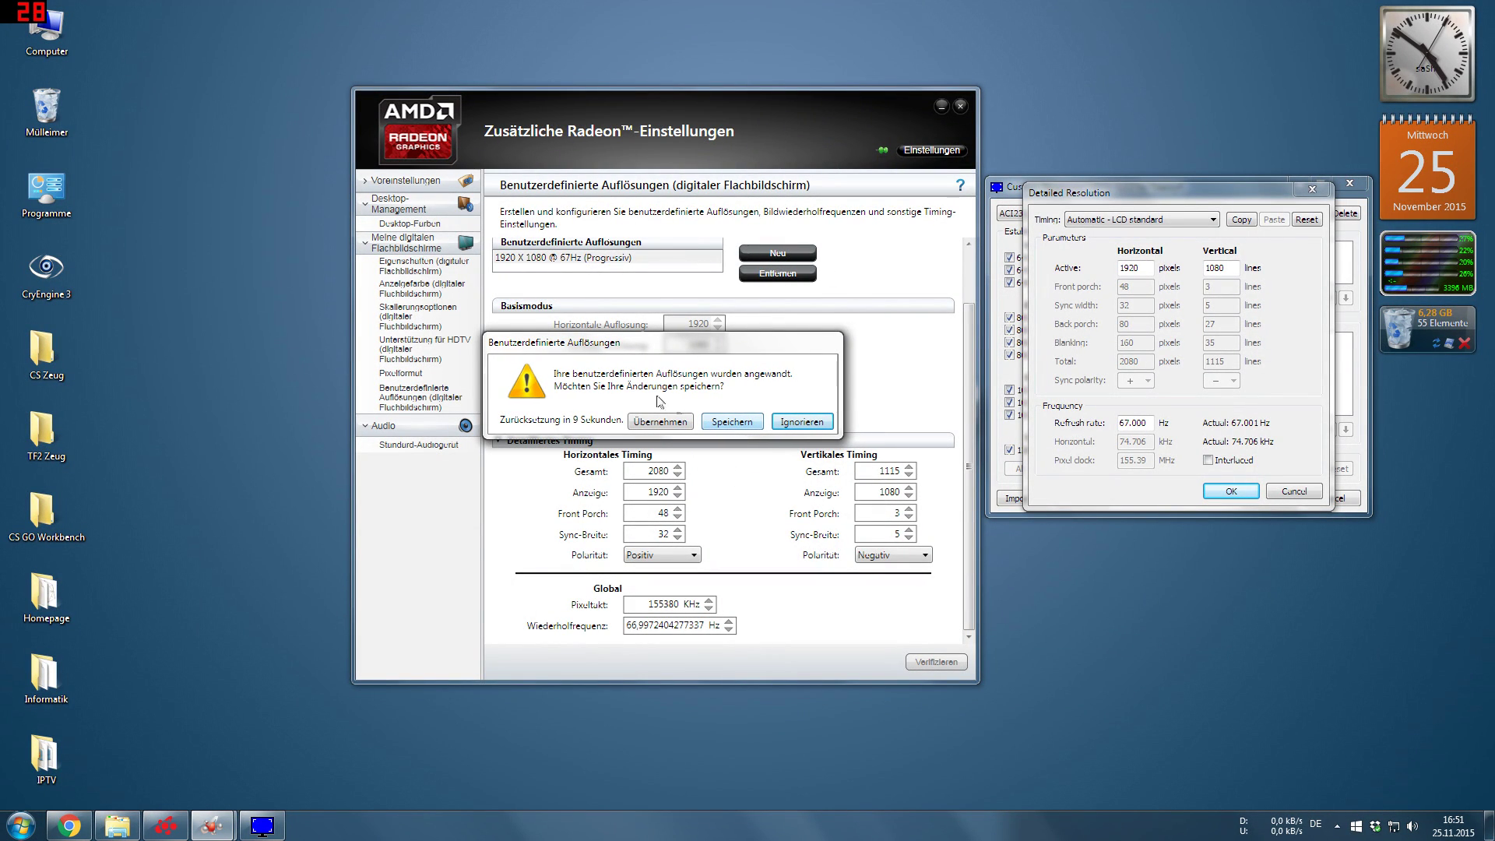
# Keep the applied 1920 X 1080 @ 67Hz resolution with Speichern.
pyautogui.click(717, 424)
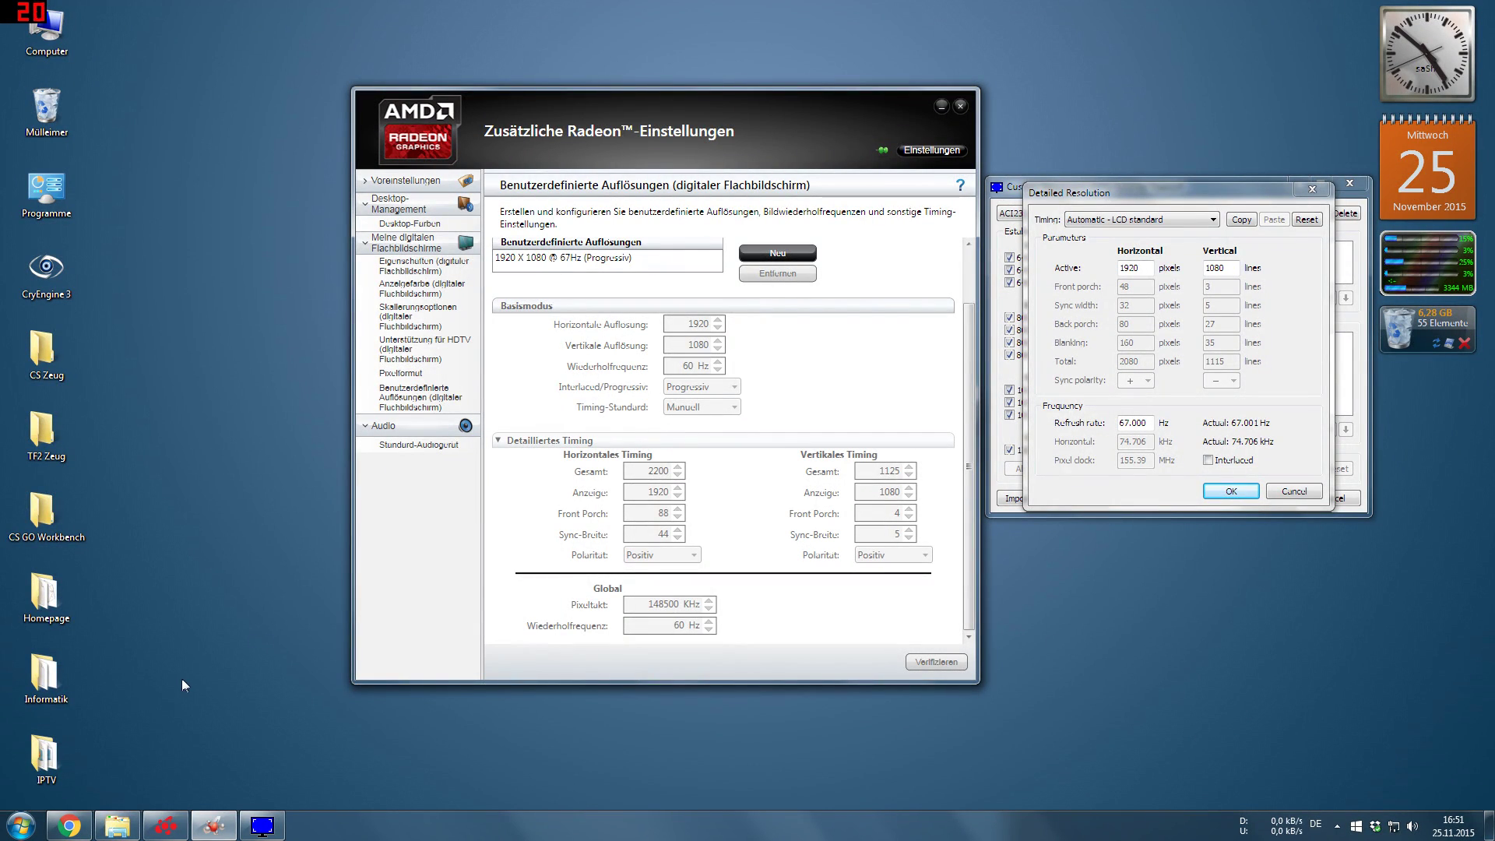
# Load testufo.com/#test=frameskipping in a new Chrome tab from the 'ufo' suggestion.
pyautogui.click(69, 826)
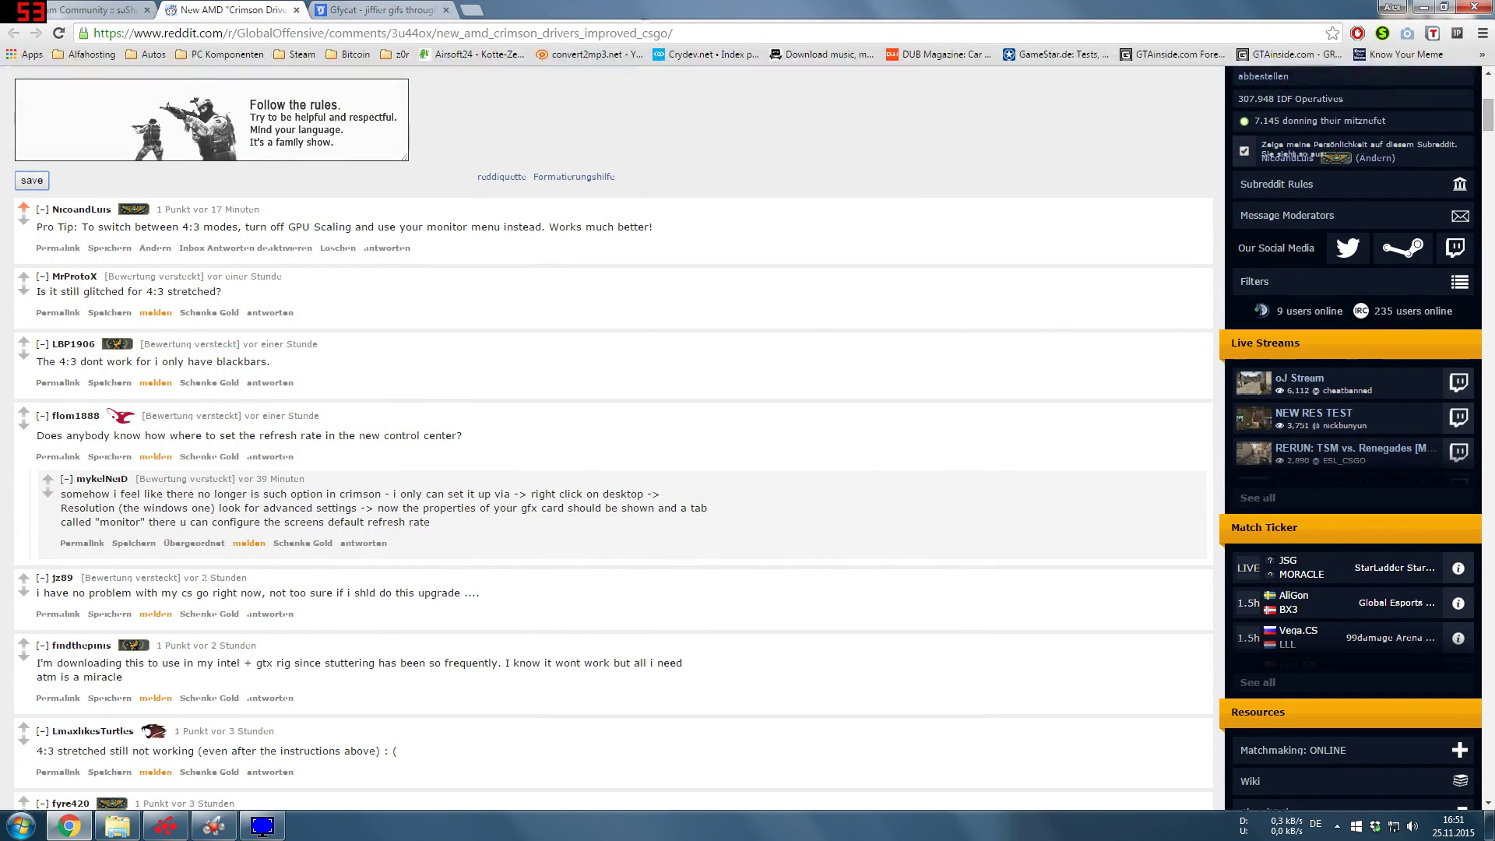
pyautogui.click(470, 6)
pyautogui.write('ufo')
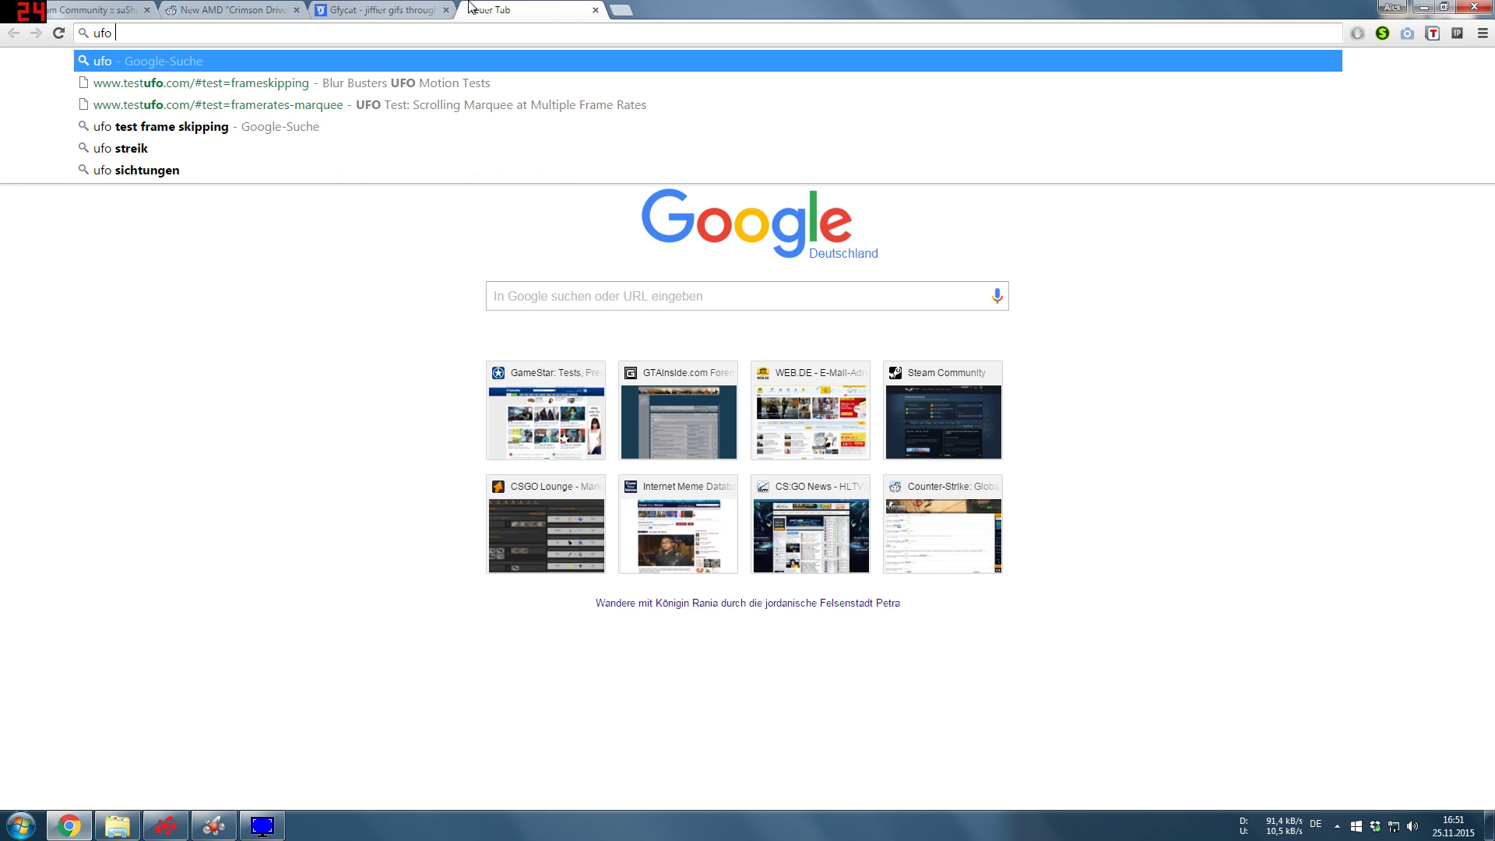
pyautogui.press('Down')
pyautogui.press('Return')
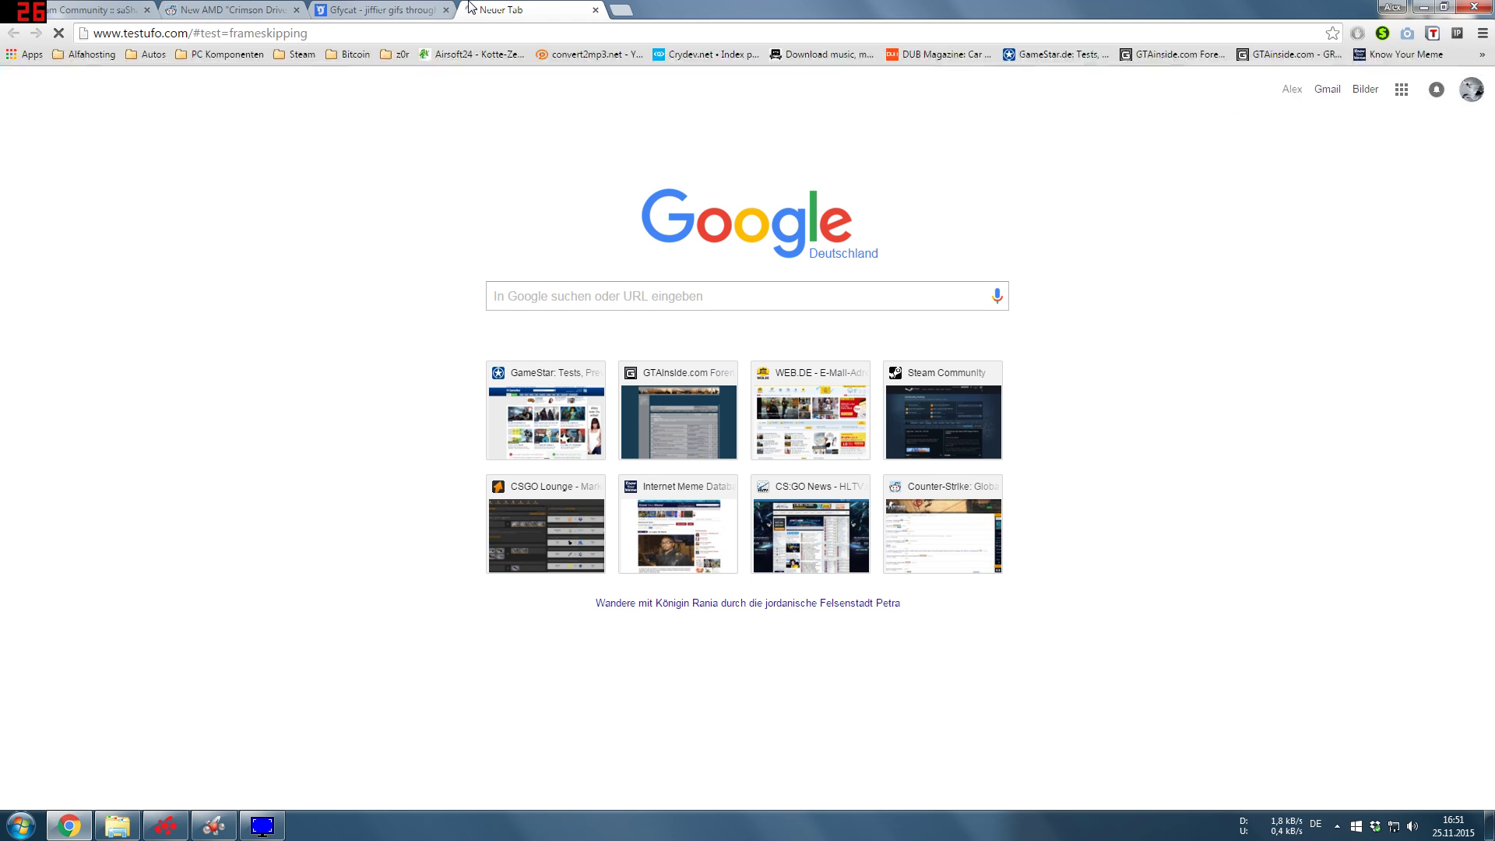
pyautogui.scroll(-2, 354, 296)
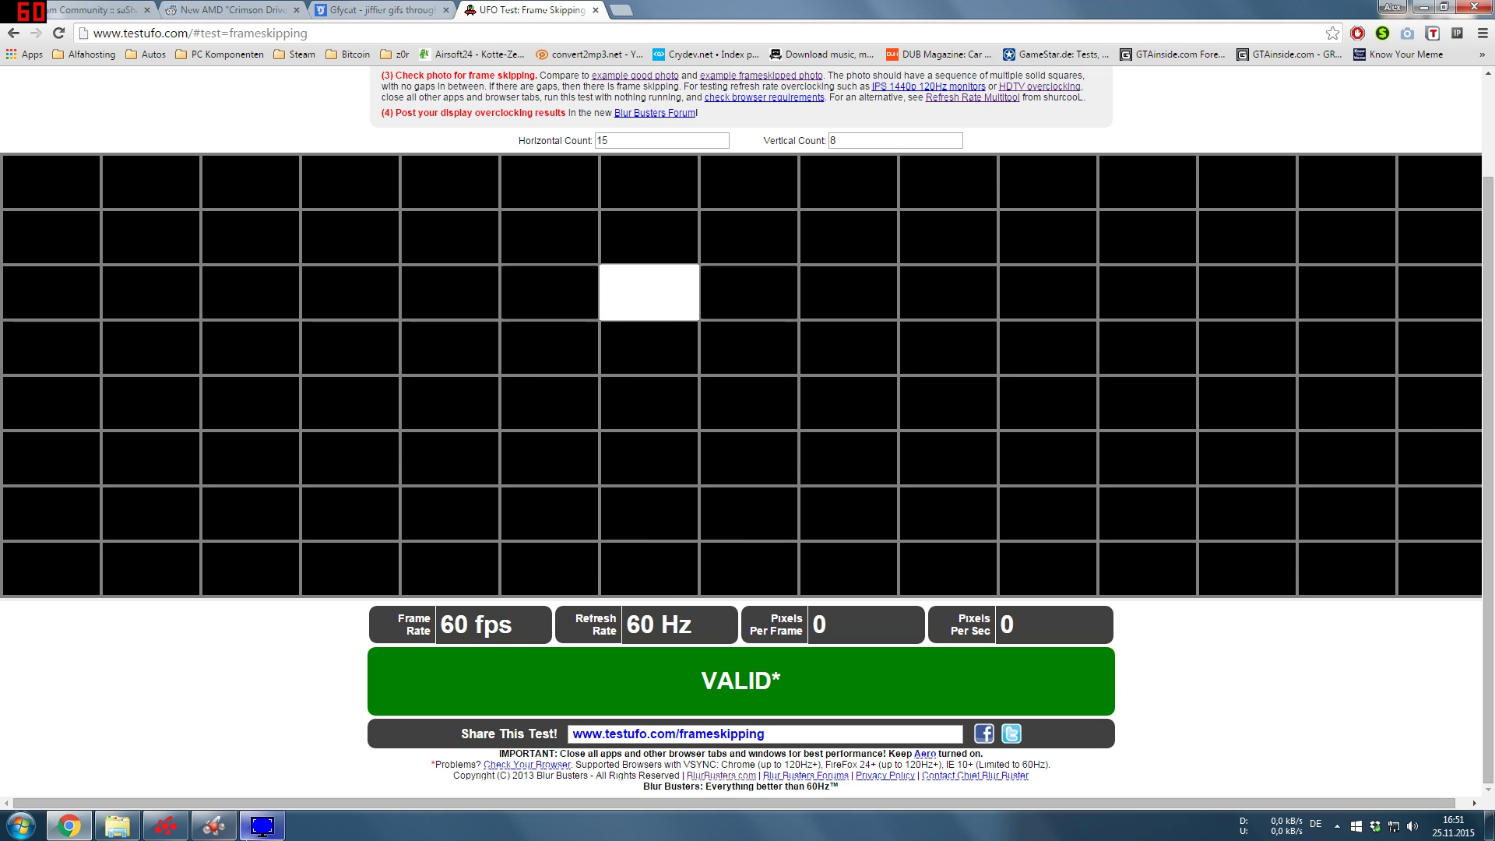
# Close CRU without saving changes and select the 1920 X 1080 @ 67Hz custom resolution.
pyautogui.click(262, 827)
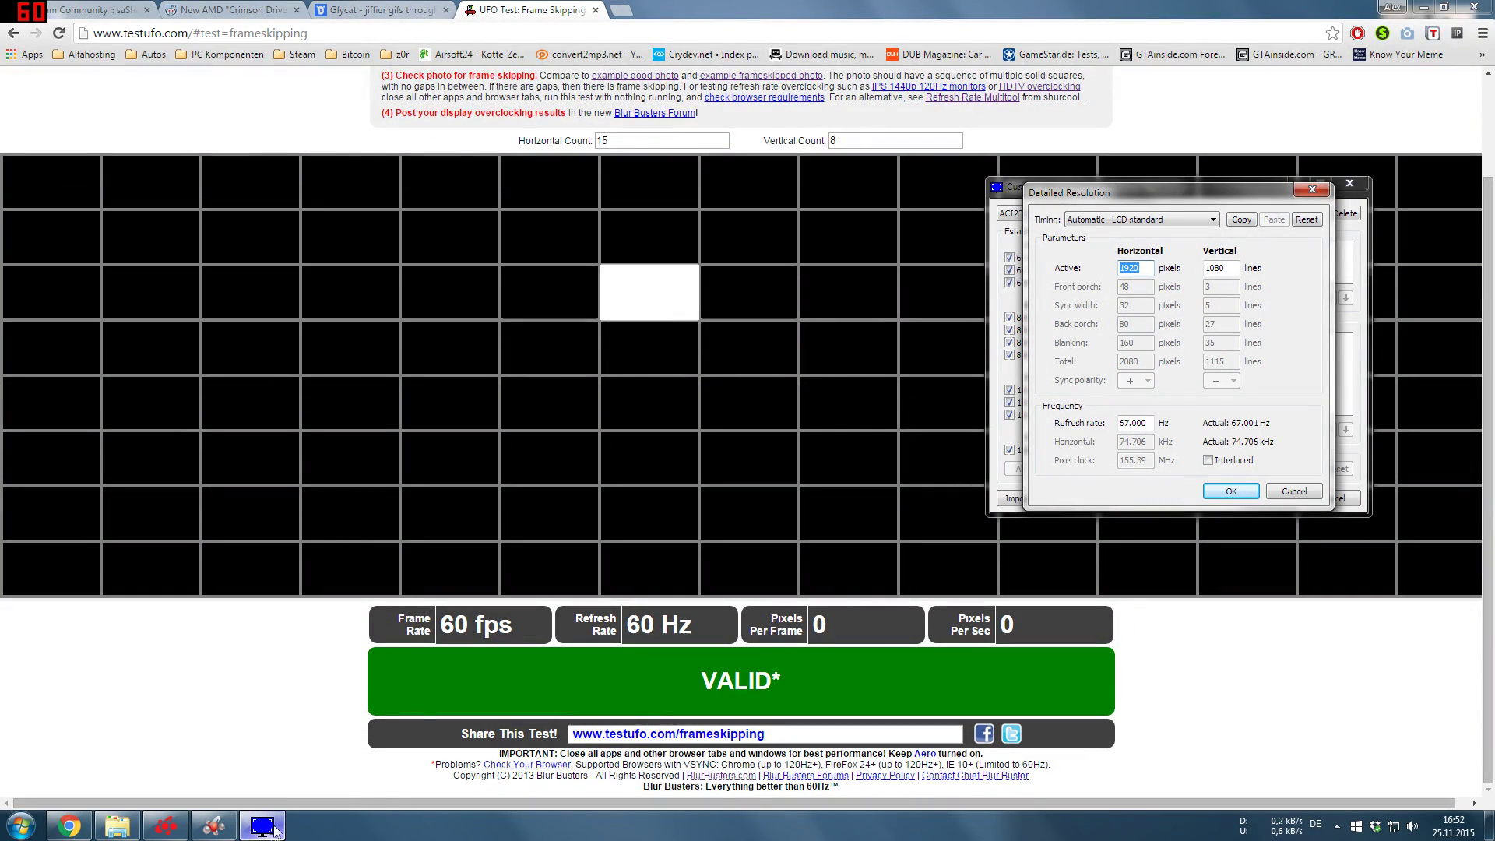
pyautogui.click(1292, 492)
pyautogui.click(1328, 498)
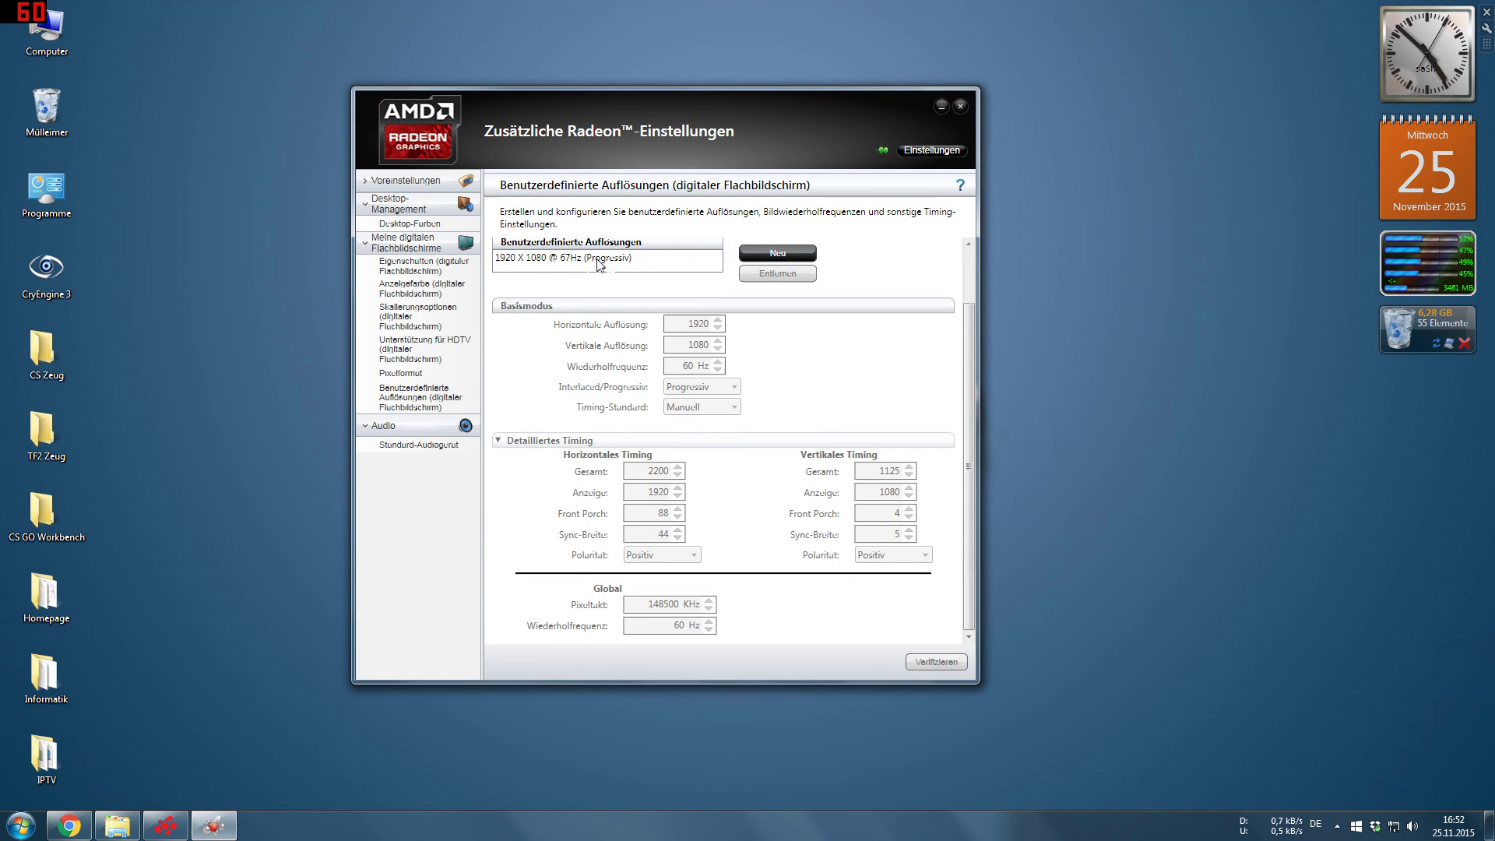
pyautogui.click(545, 258)
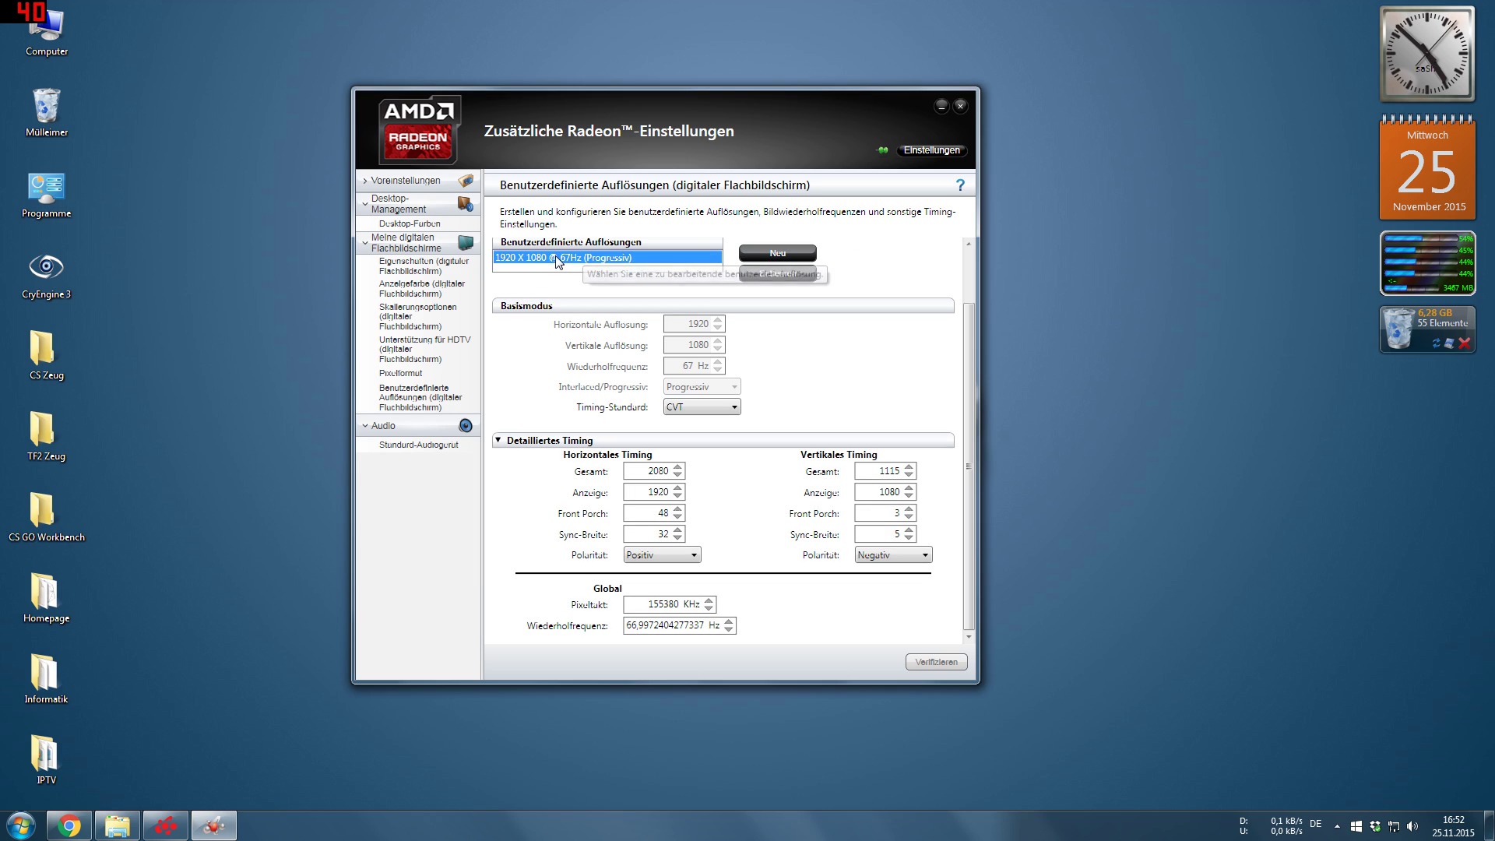
# Open the Windows personalization settings from the desktop context menu, close them, and reopen them.
pyautogui.rightClick(296, 415)
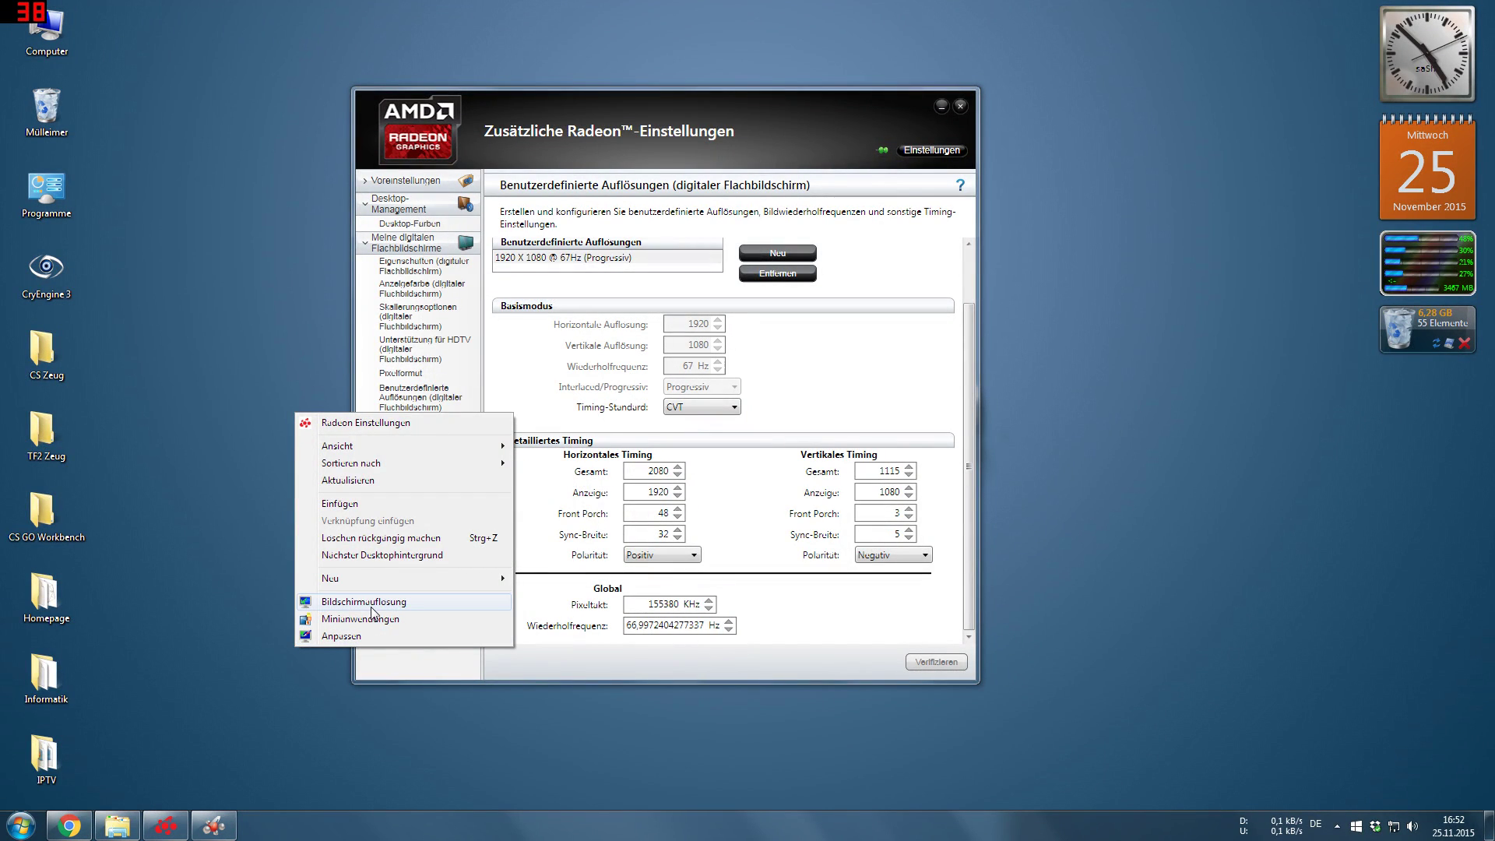
pyautogui.click(366, 638)
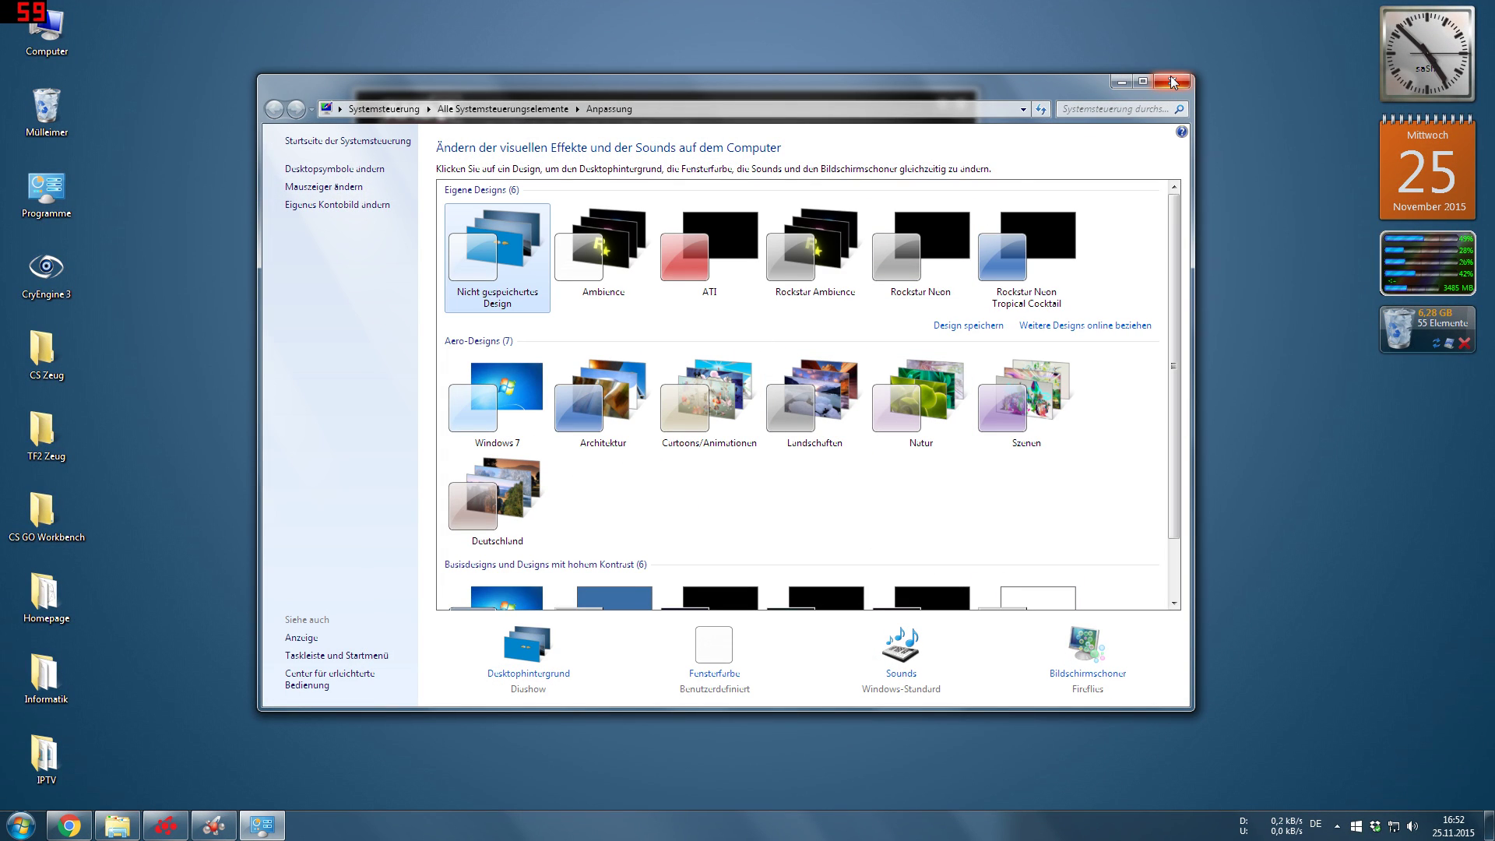
pyautogui.click(1172, 81)
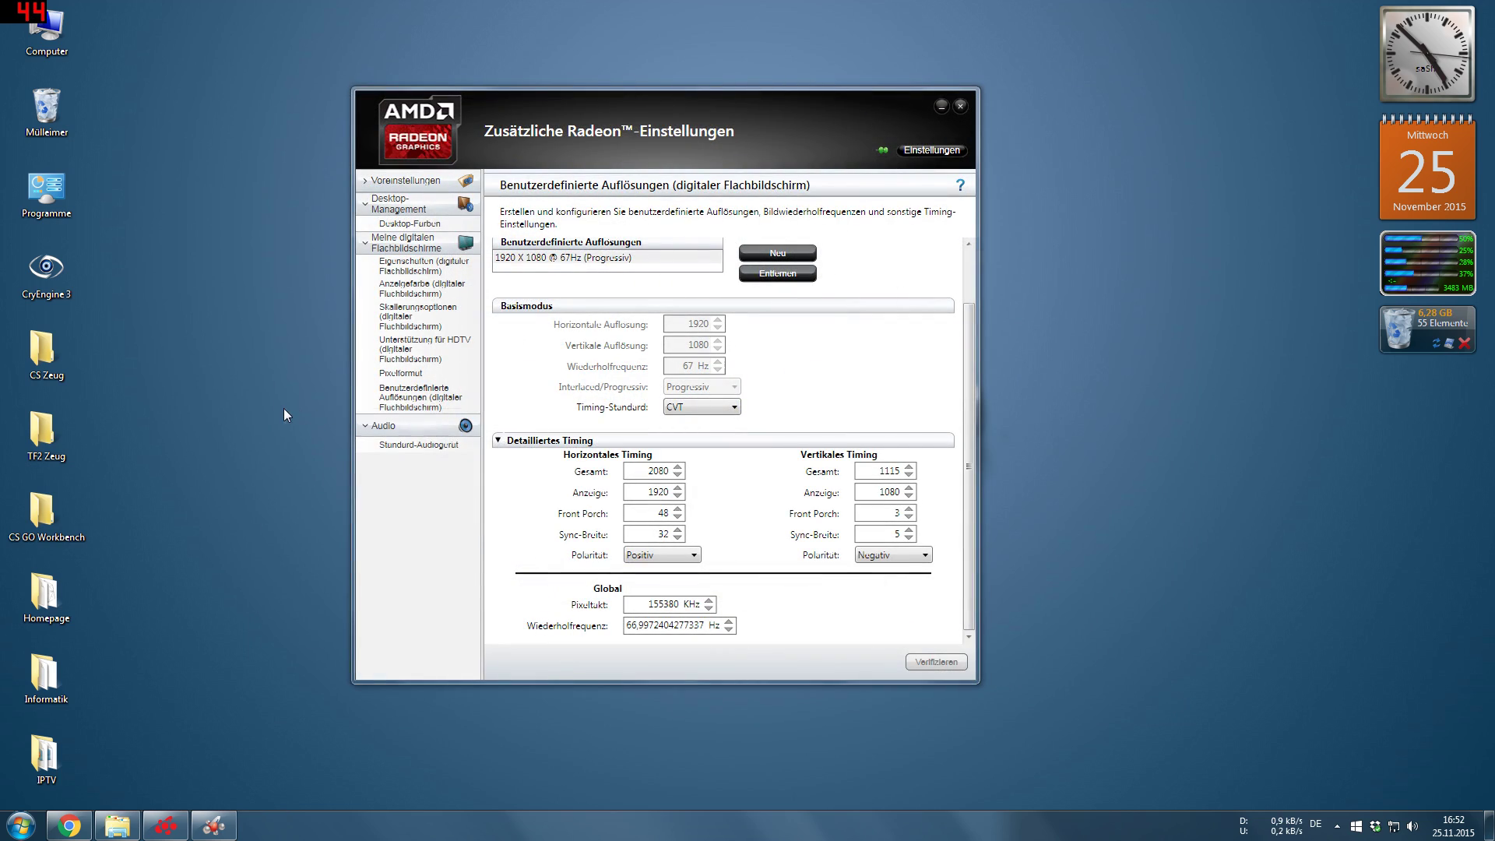
pyautogui.rightClick(284, 408)
pyautogui.click(298, 636)
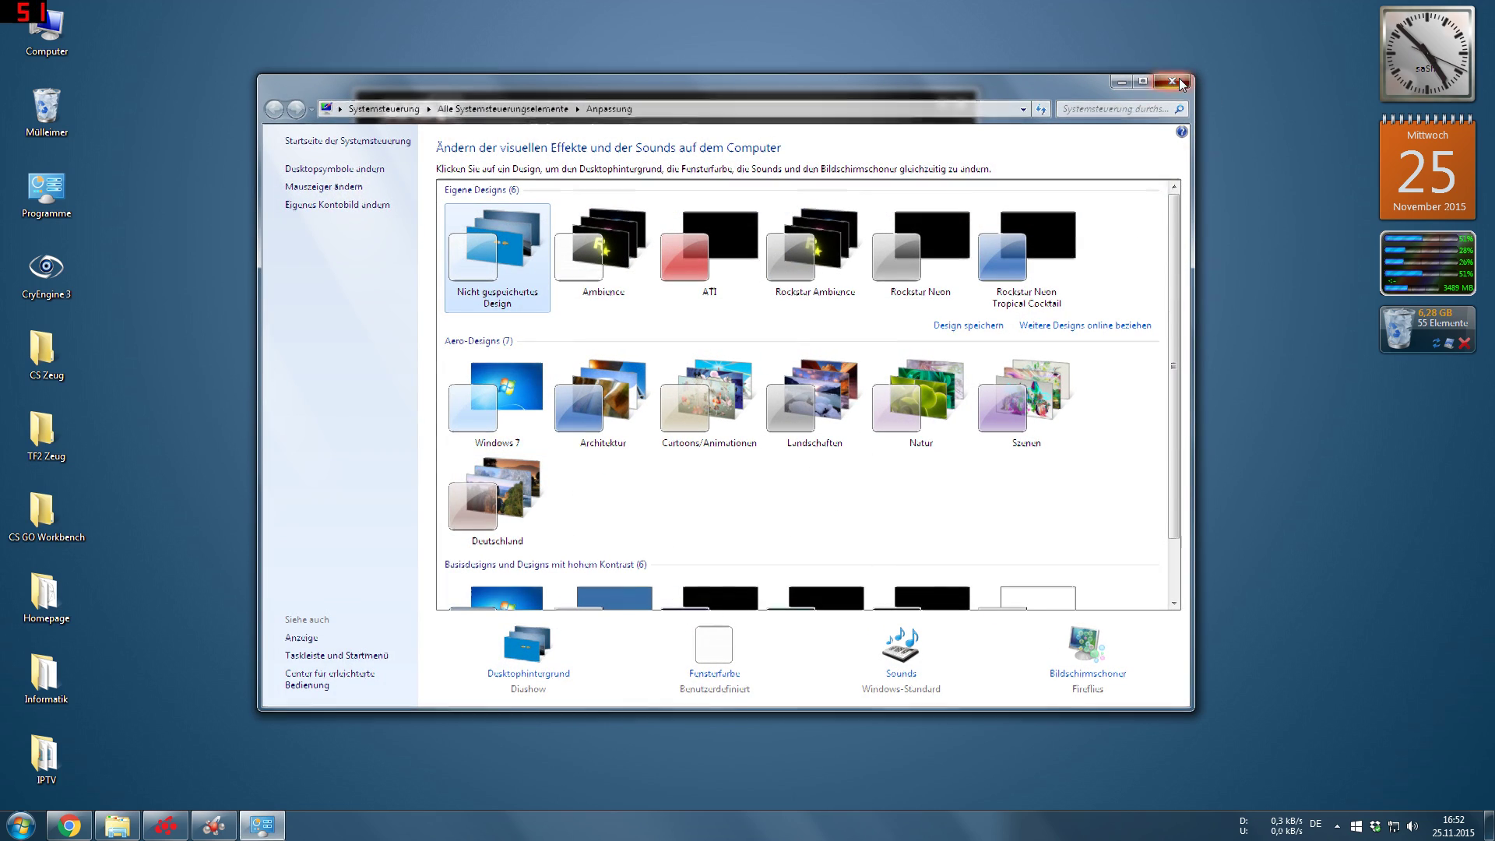
# Set the monitor refresh rate to 67 Hertz in the advanced display properties and apply it.
pyautogui.rightClick(1044, 310)
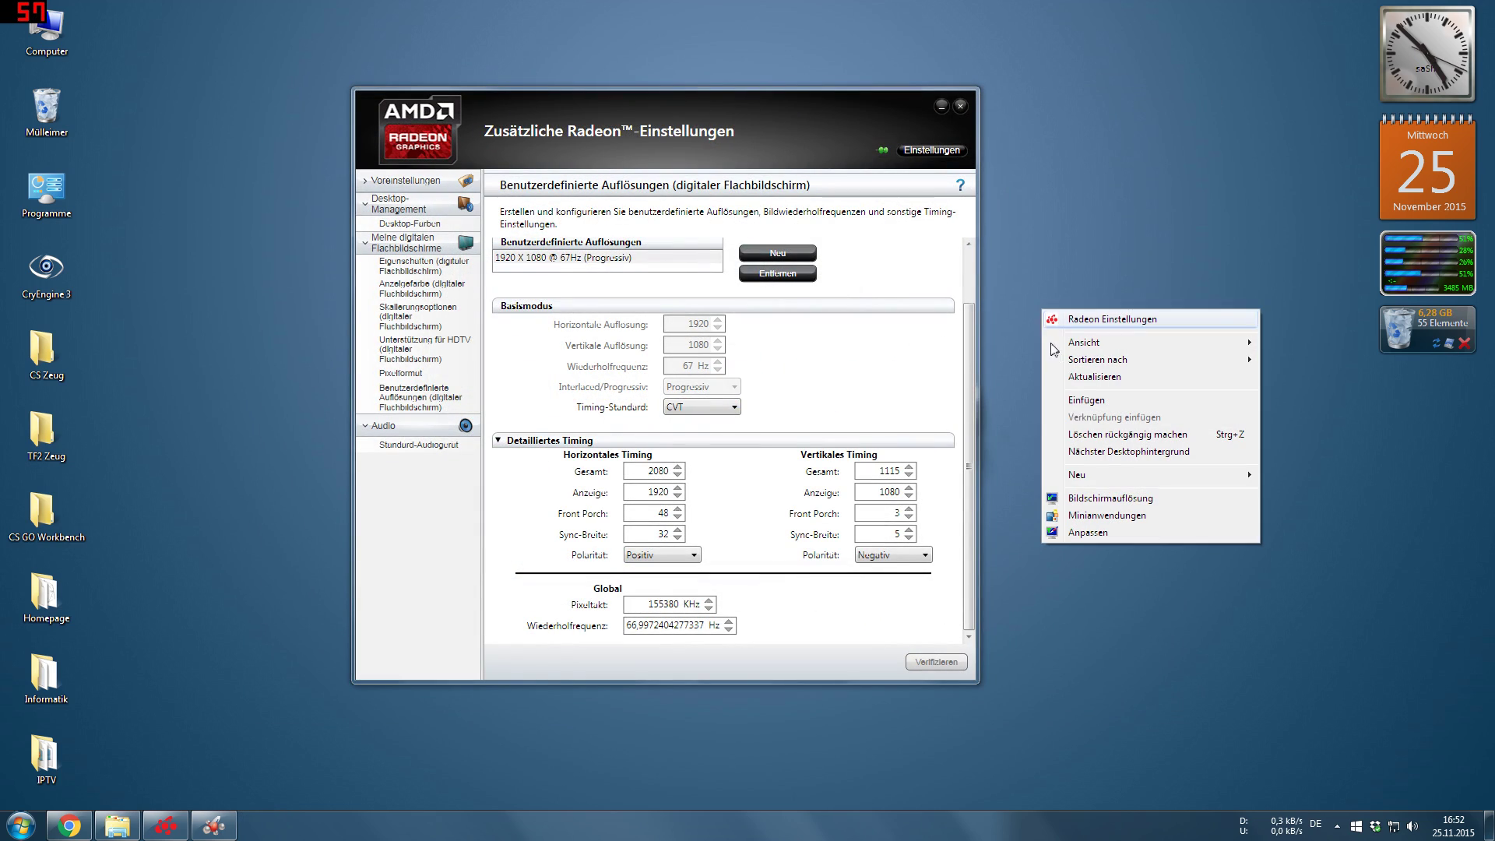
pyautogui.click(1110, 498)
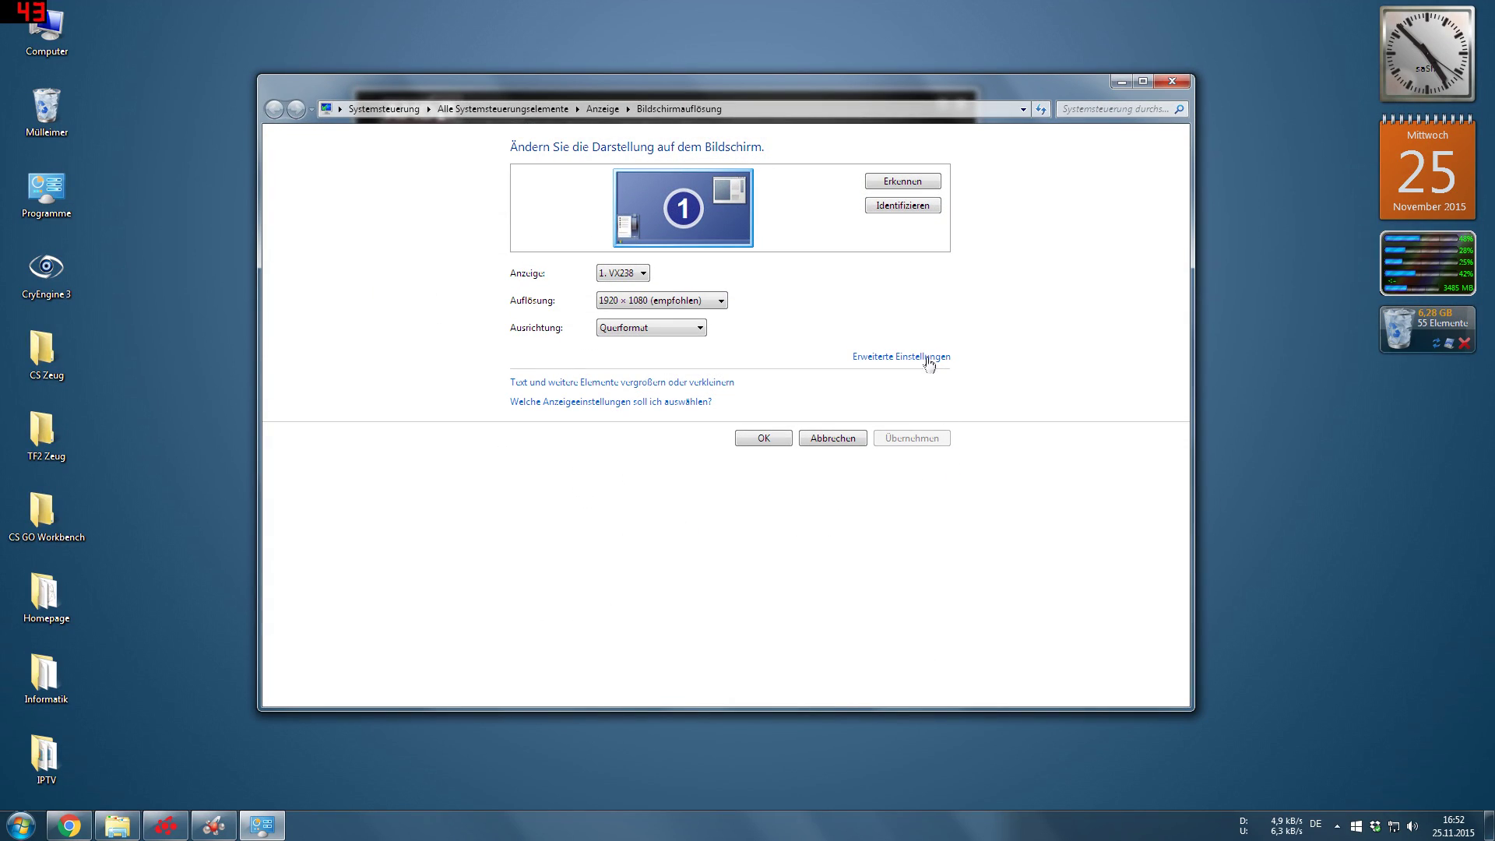
pyautogui.click(893, 361)
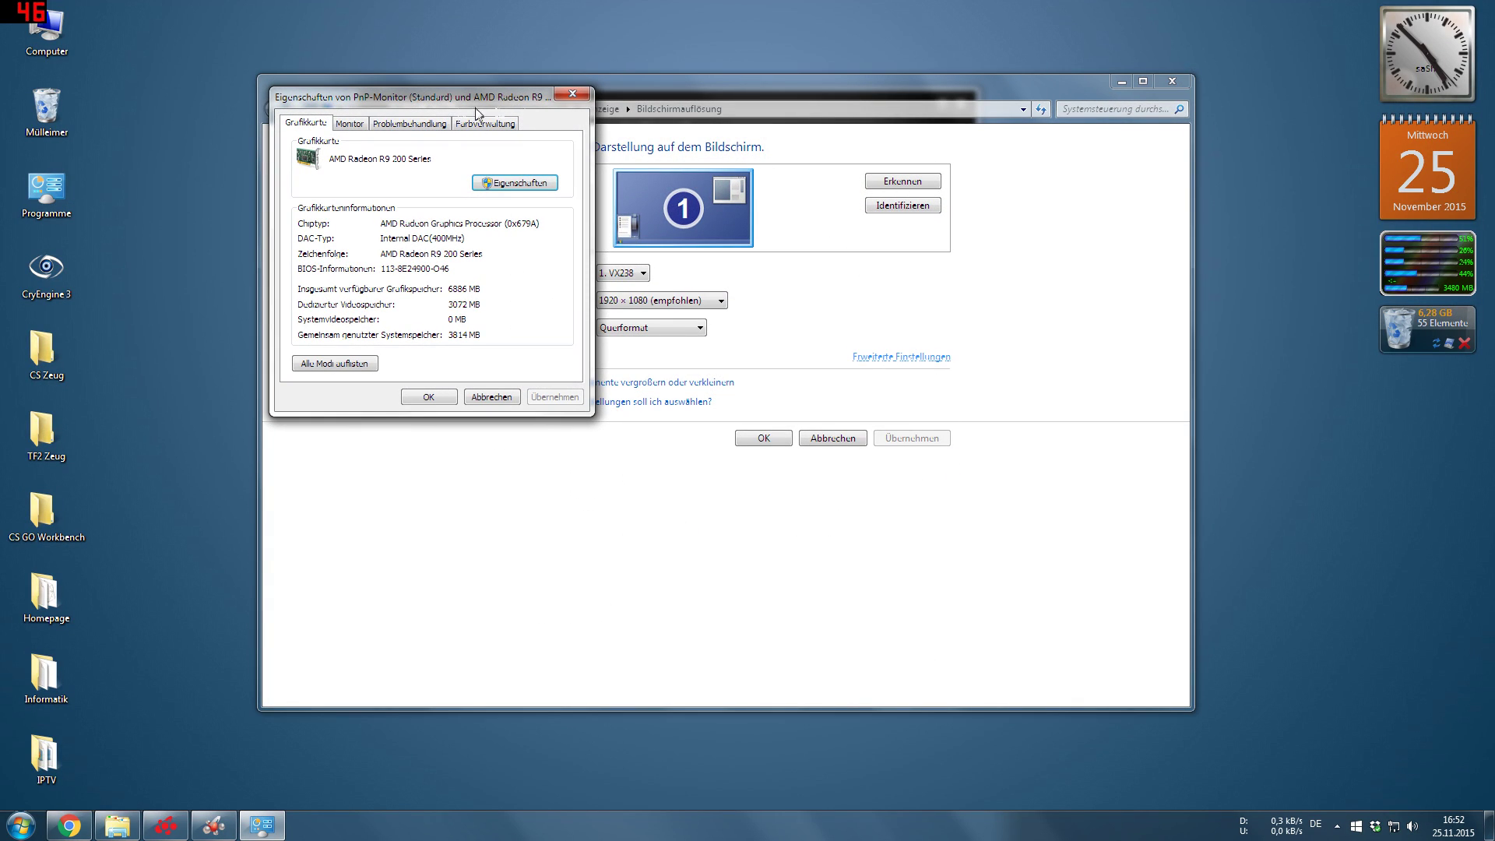
pyautogui.click(351, 126)
pyautogui.click(334, 247)
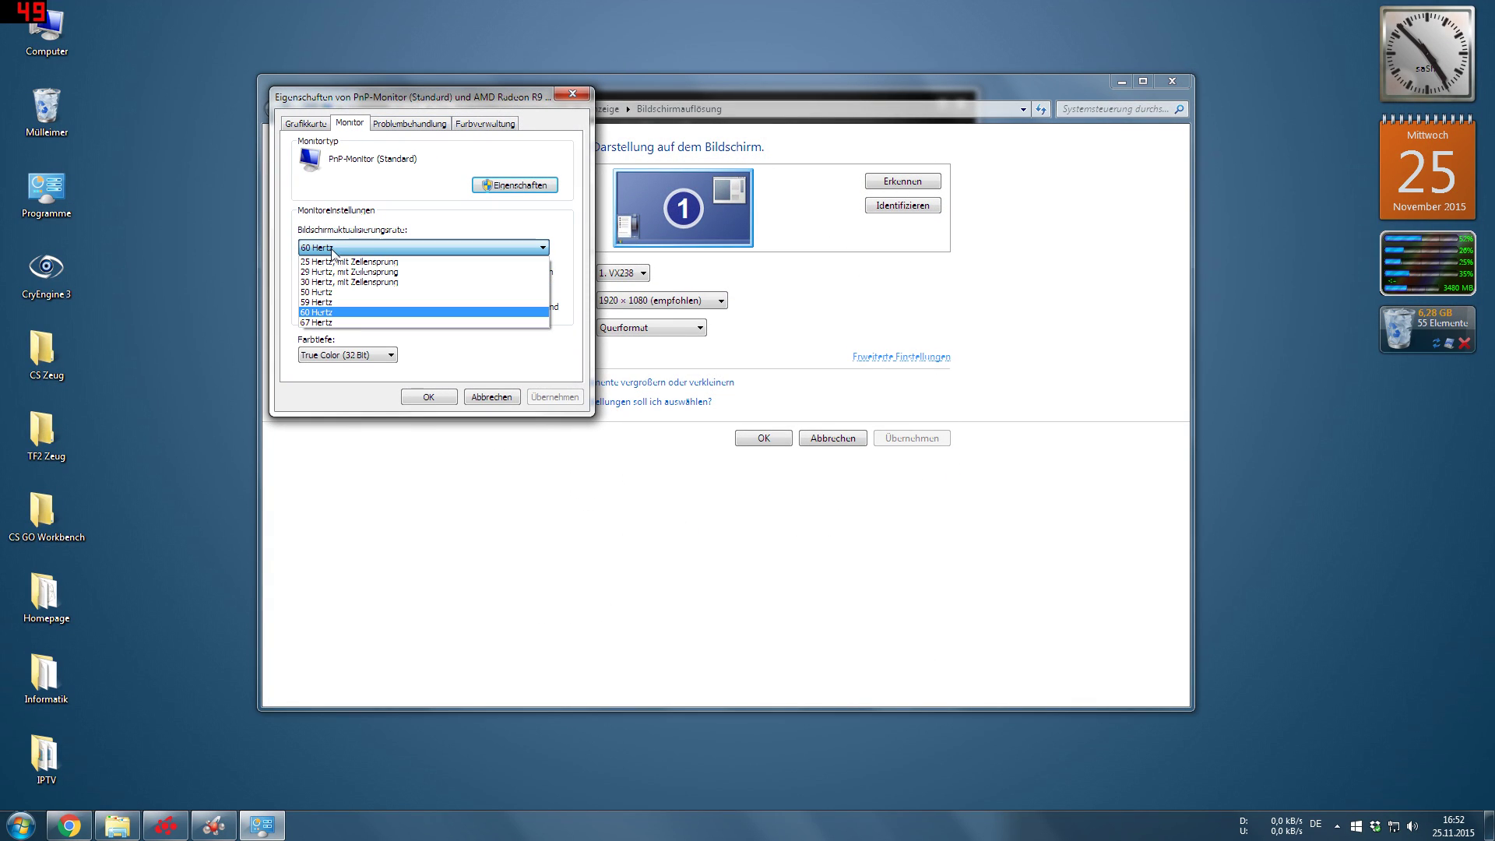
pyautogui.click(326, 322)
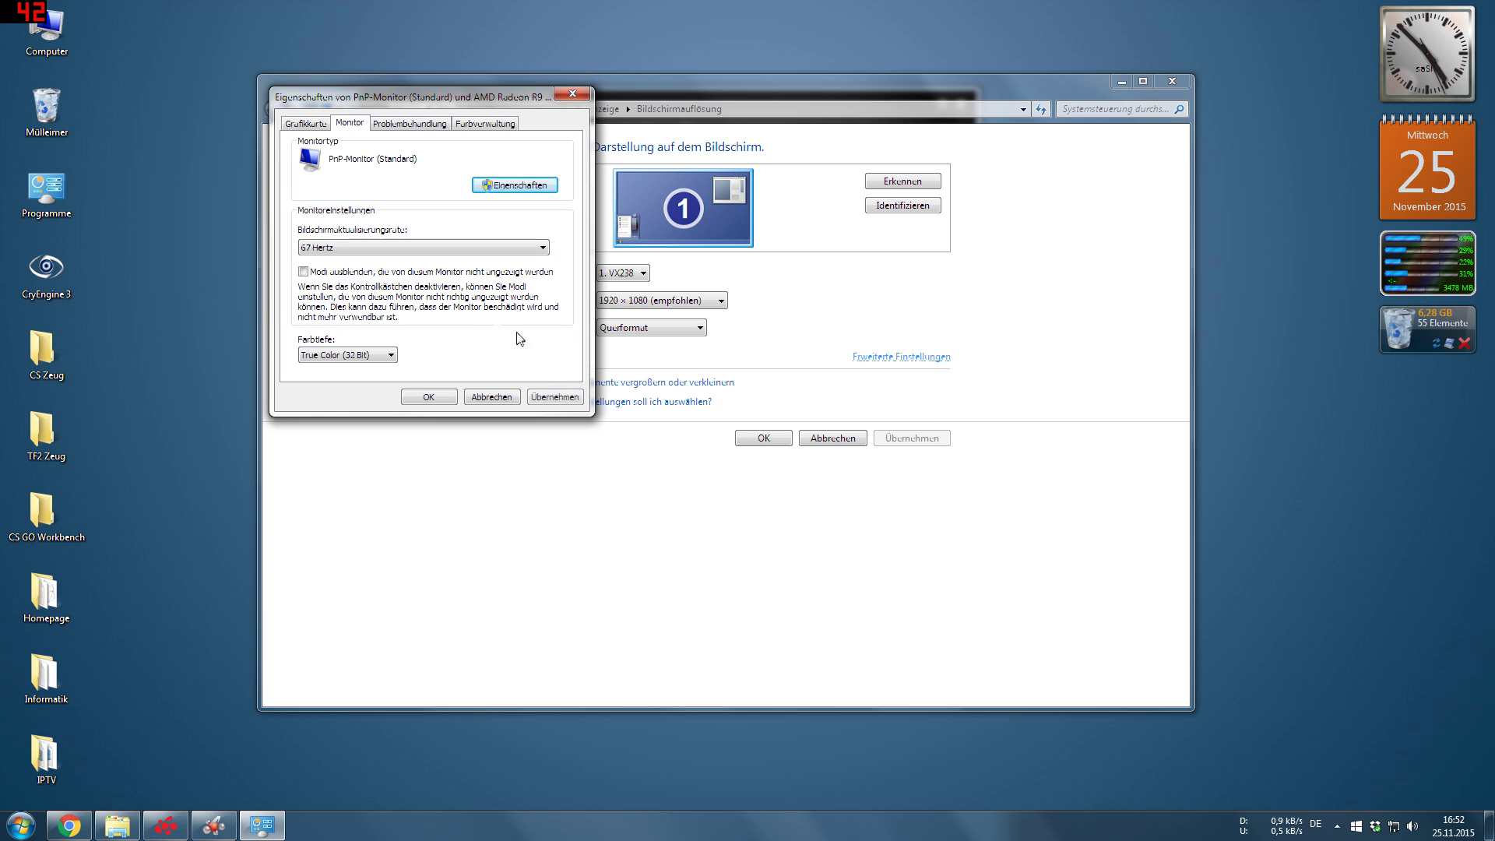
pyautogui.click(571, 397)
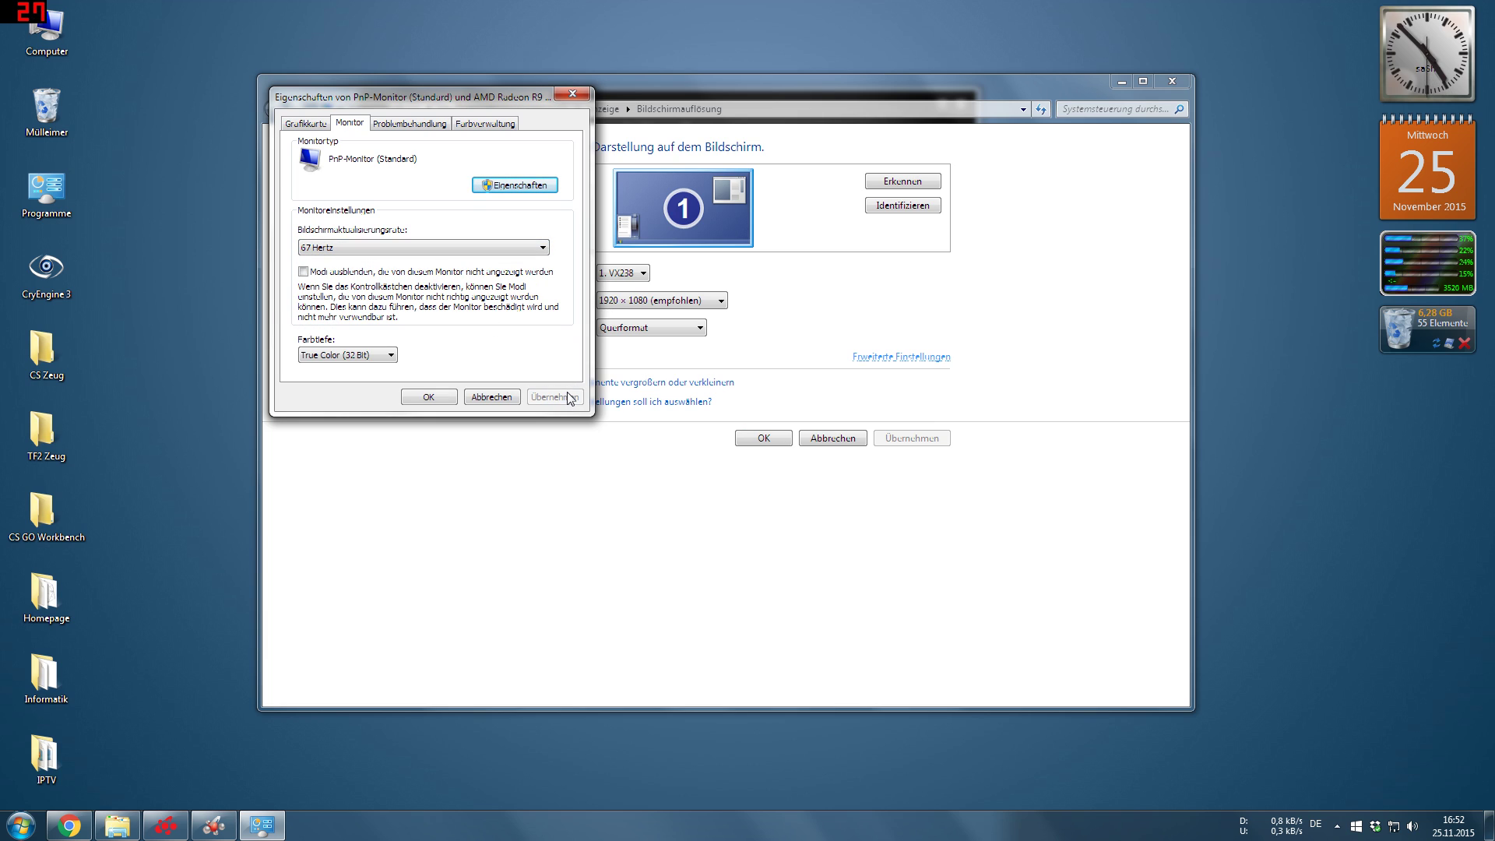
pyautogui.click(430, 397)
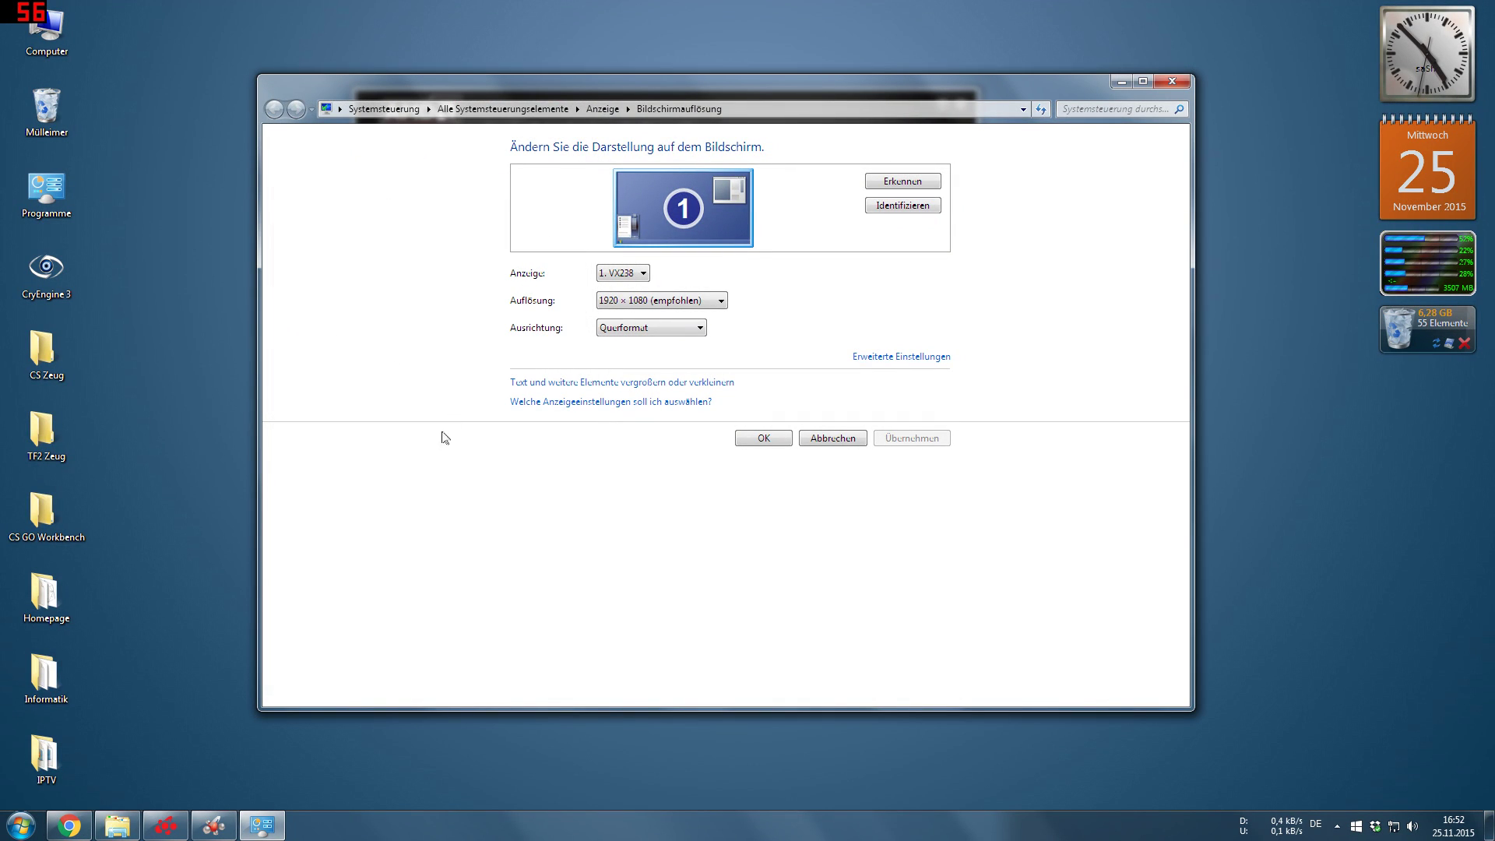
# Close the screen resolution settings and return to the TestUFO frame-skipping test in Chrome.
pyautogui.click(766, 435)
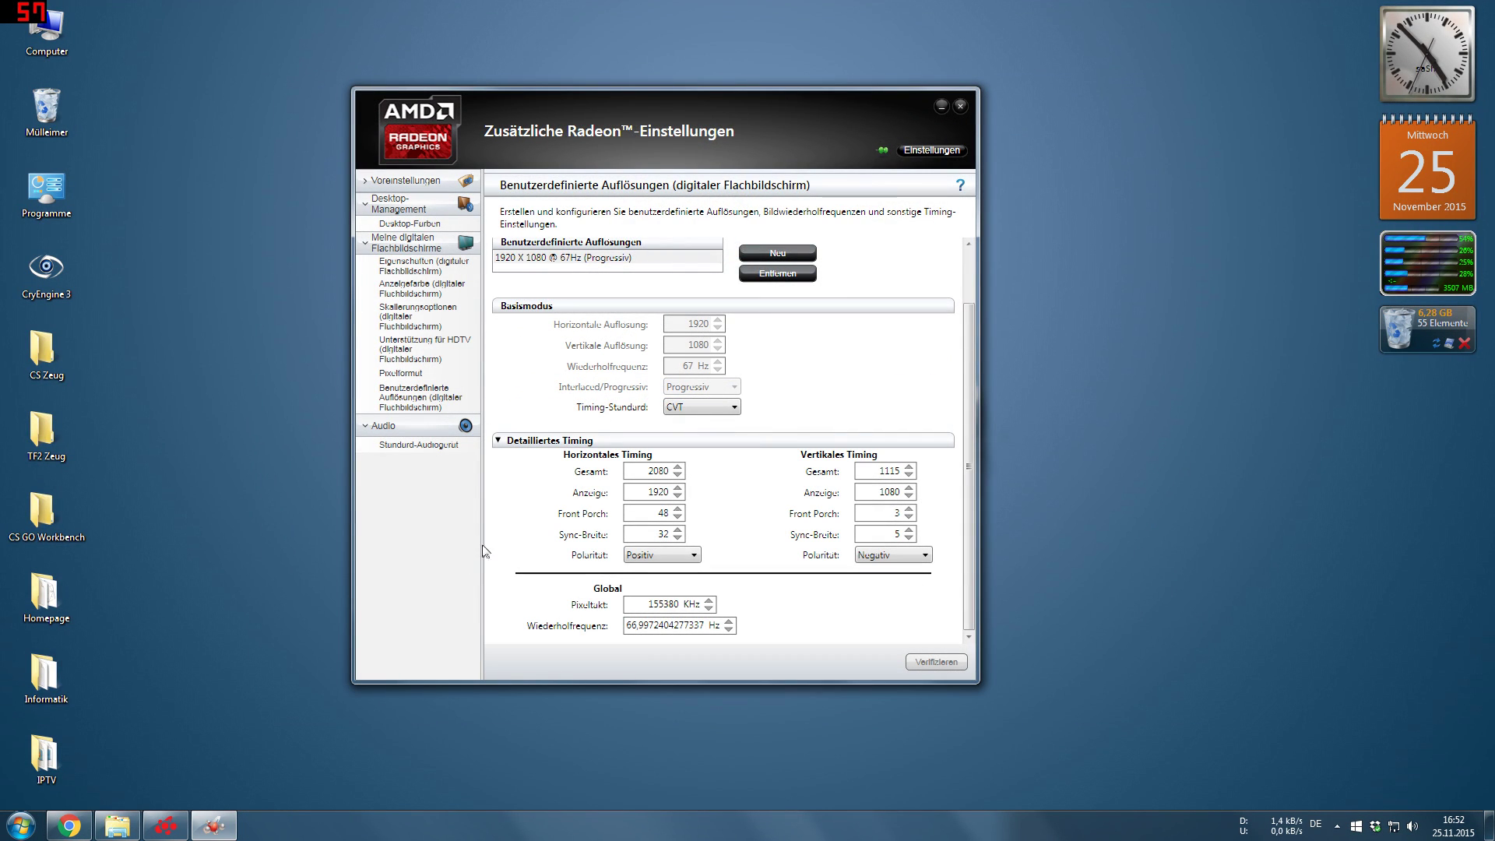
pyautogui.click(72, 824)
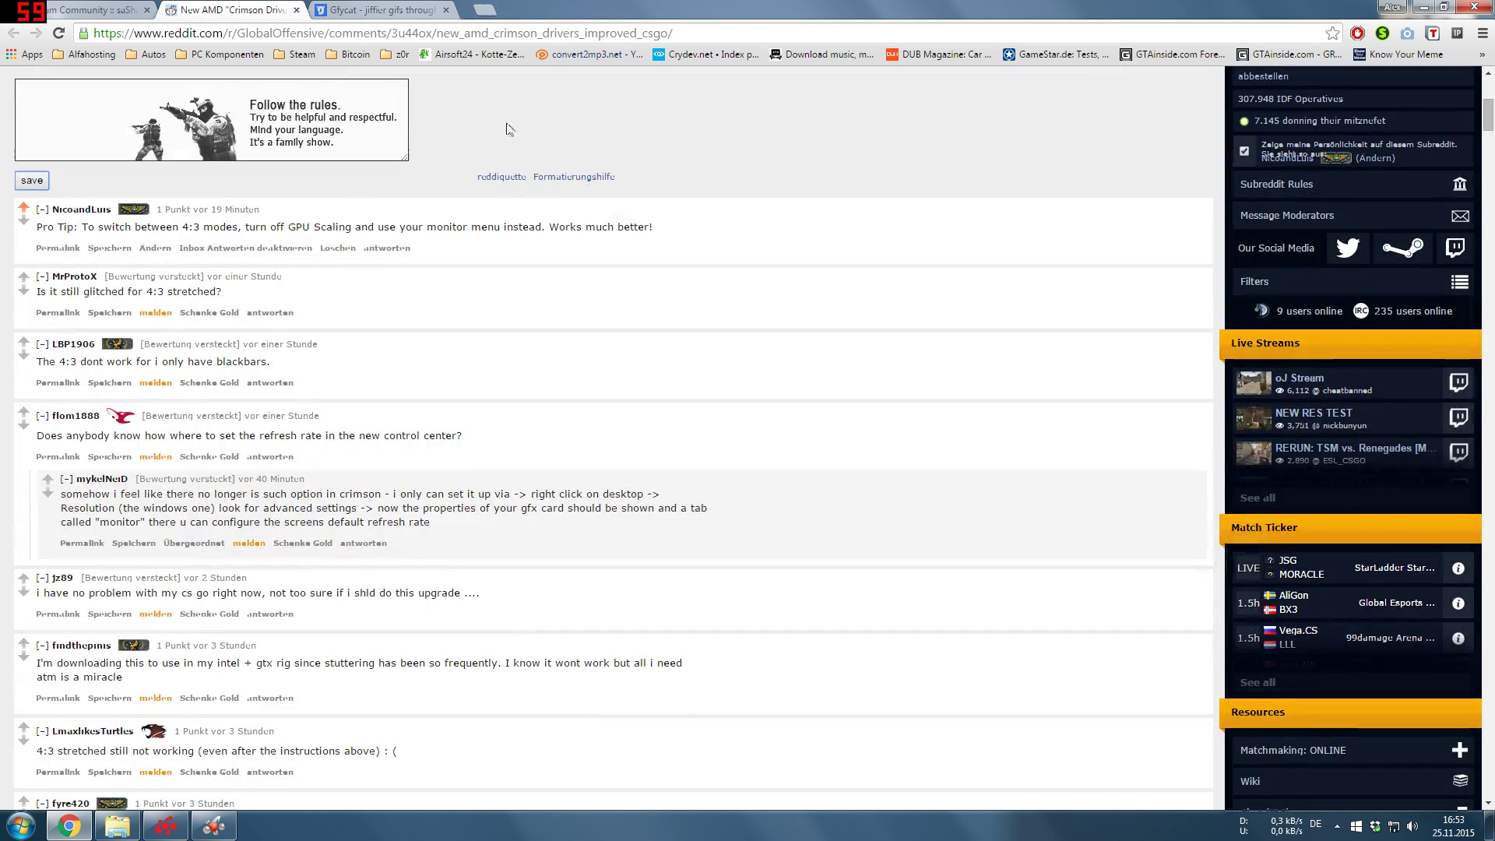
# Close the TestUFO tab and minimise Chrome to reveal the AMD custom resolutions page.
pyautogui.click(595, 10)
pyautogui.click(1426, 8)
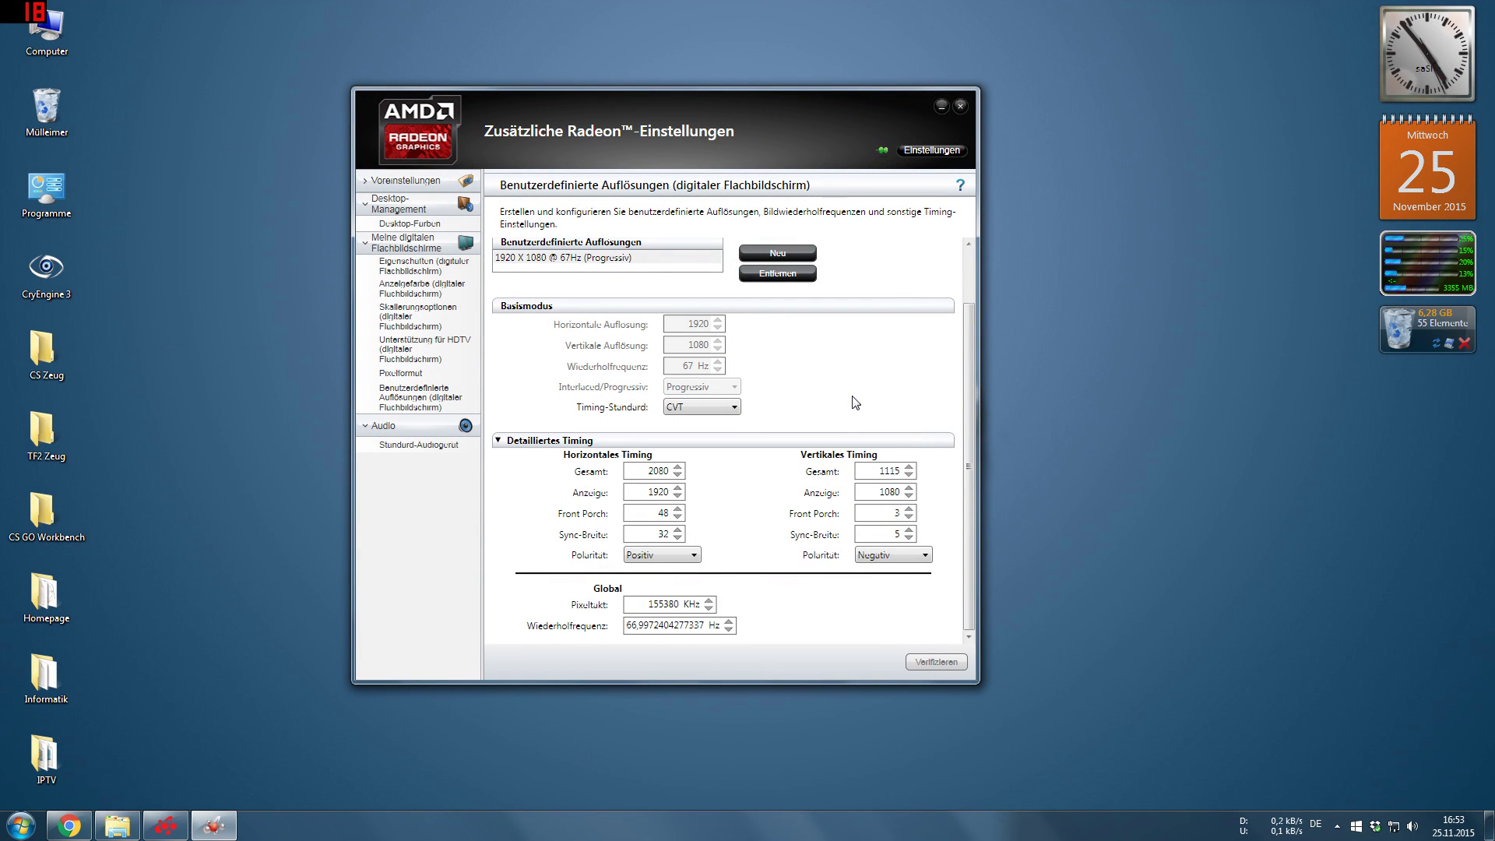
pyautogui.press('alt')
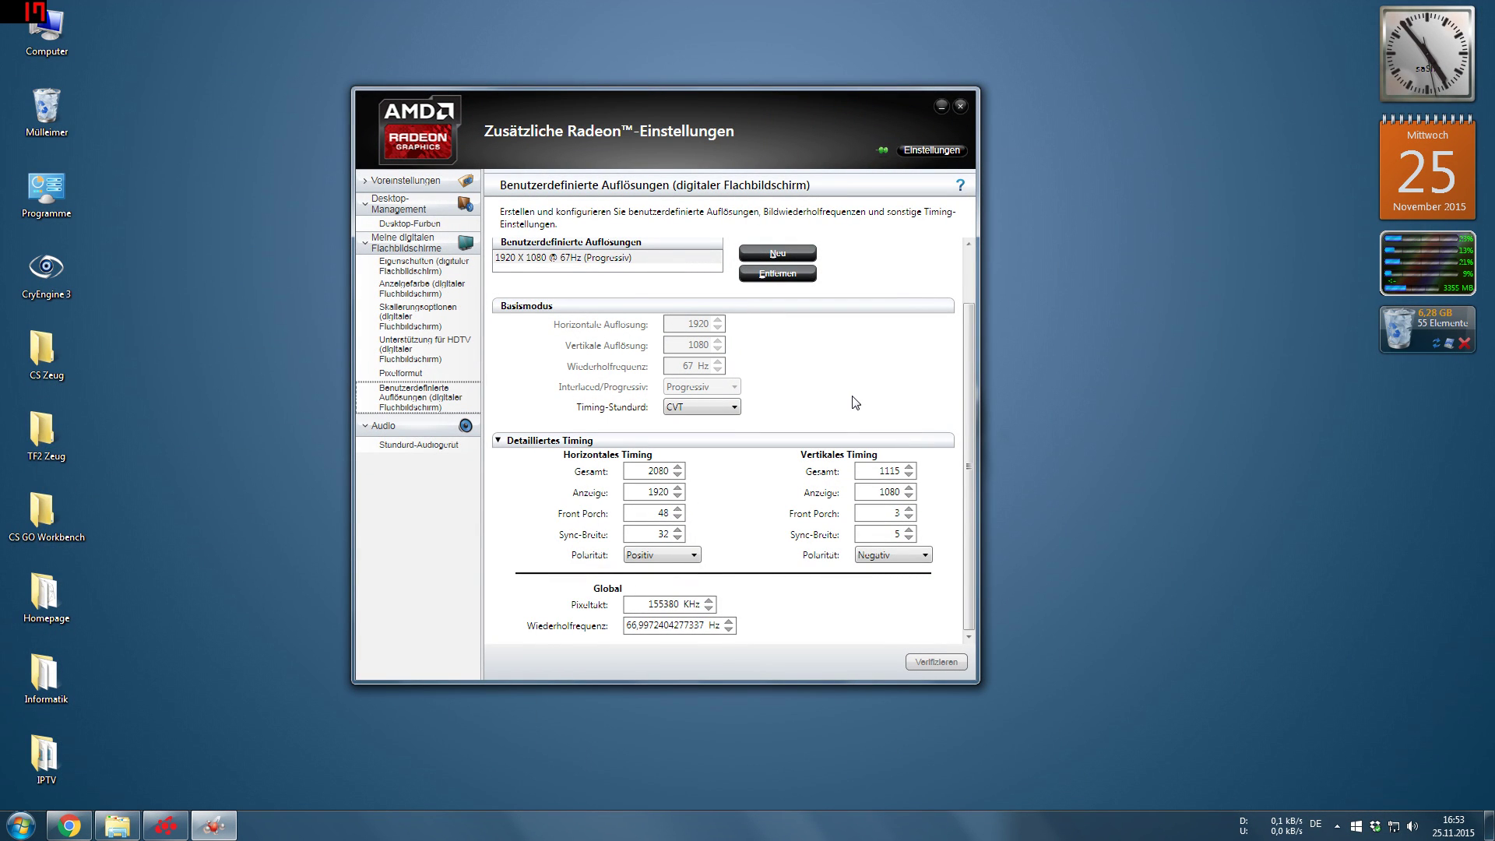